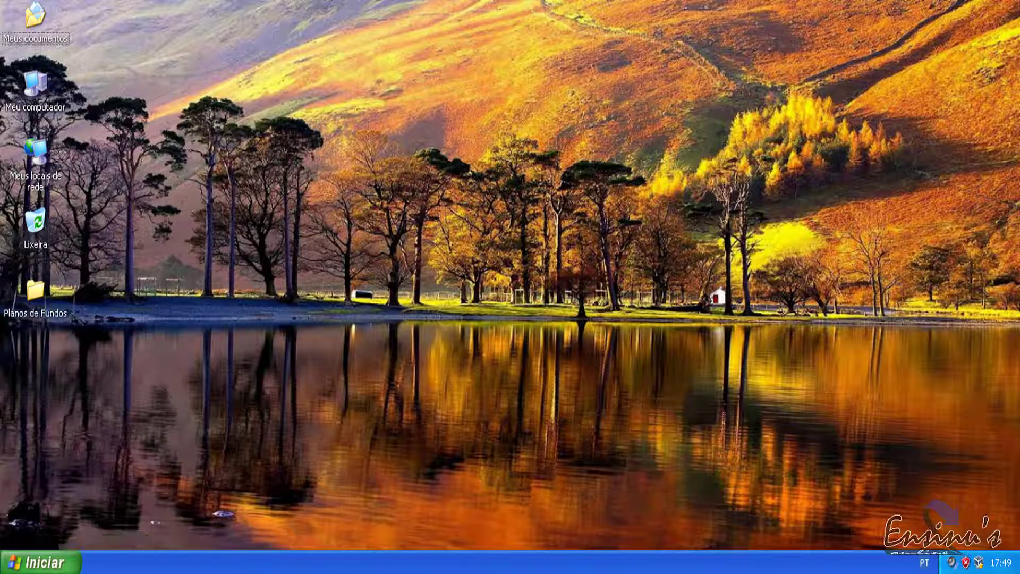
View the Start menu's contents, and open and close the Meus documentos folder from the desktop
left_click(40, 562)
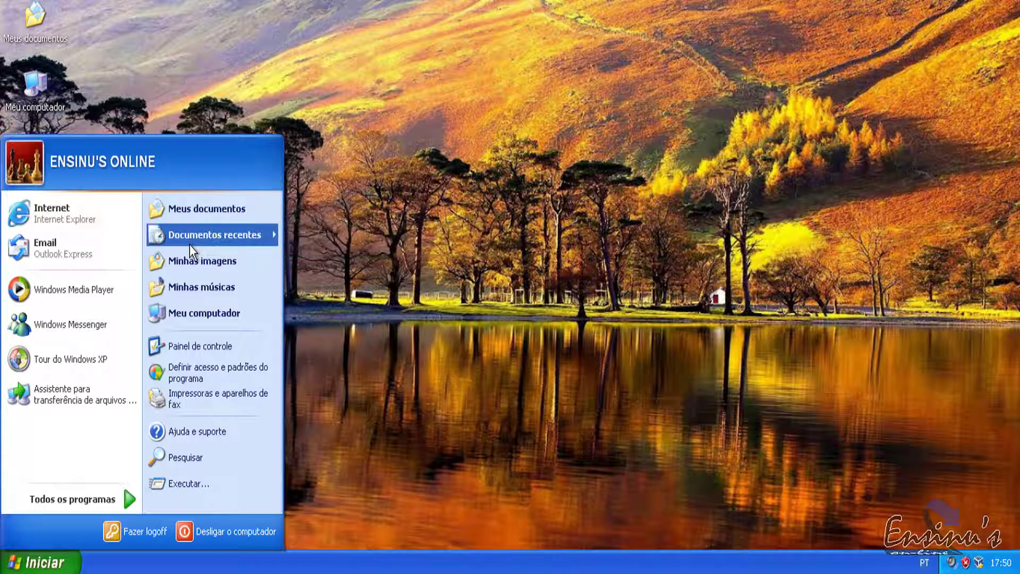
mouse_move(198, 245)
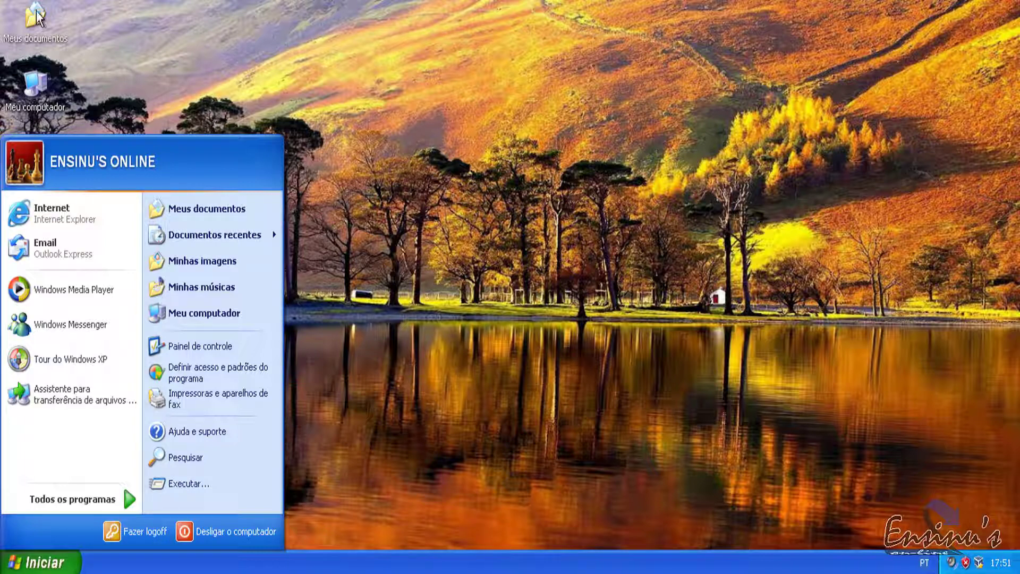
left_click(273, 76)
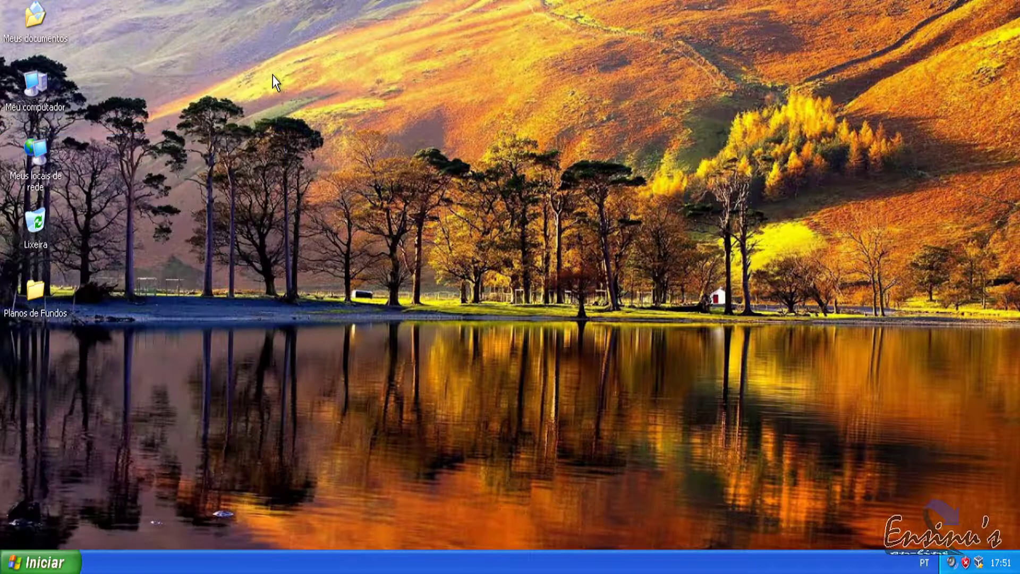
double_click(34, 18)
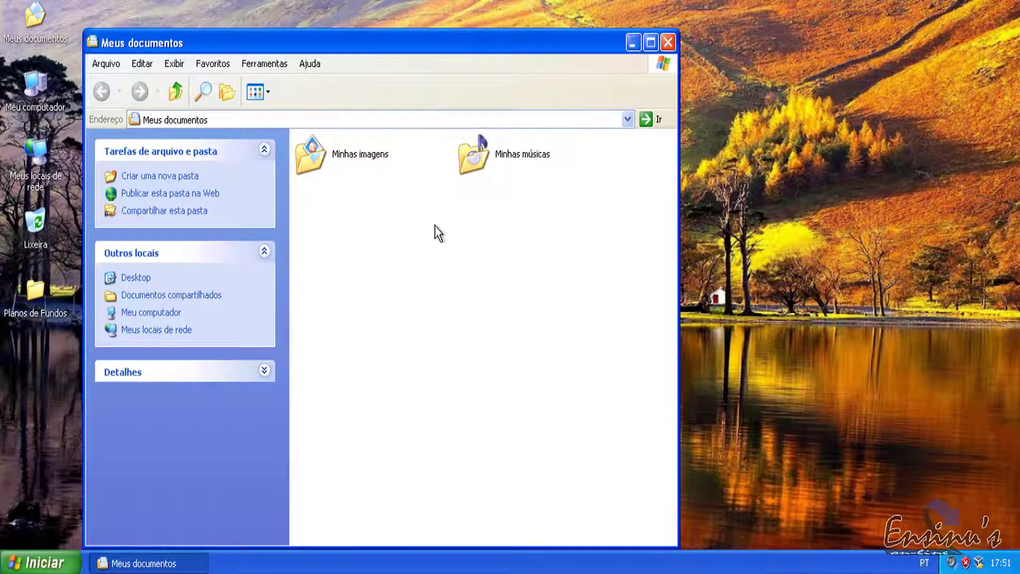
left_click(669, 43)
Open the Meus documentos folder again and maximize its window
left_click(43, 562)
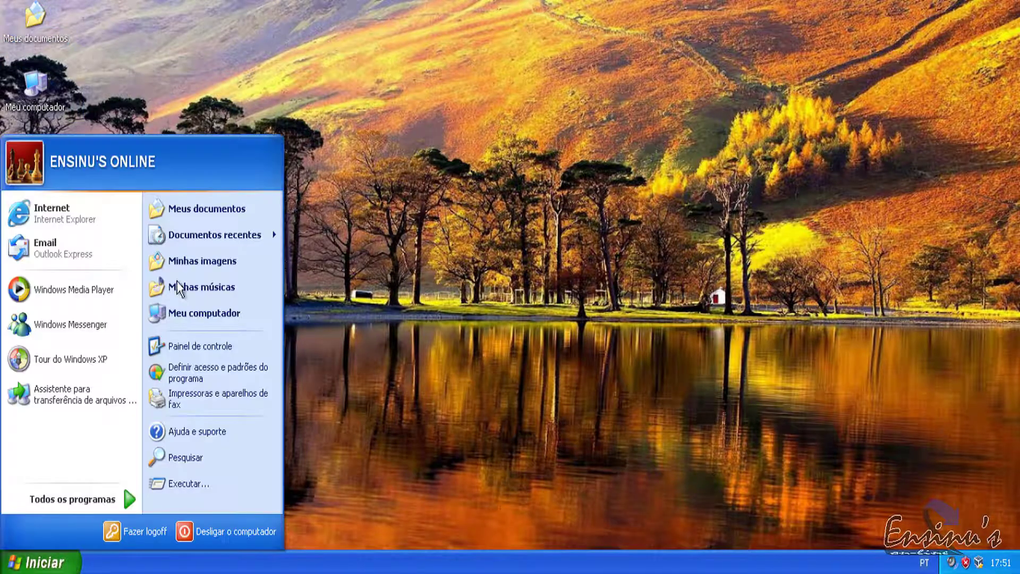
left_click(194, 208)
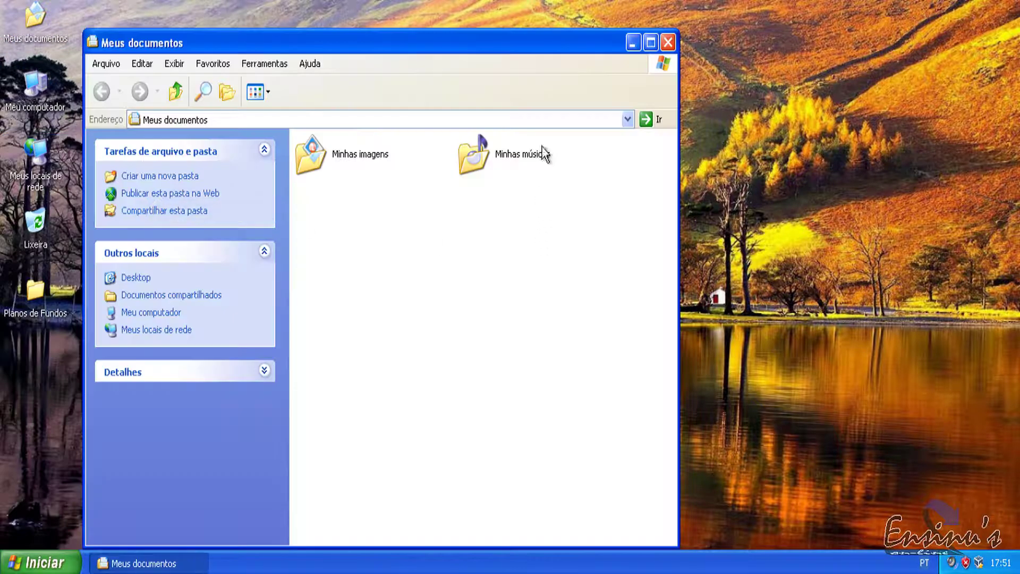
double_click(566, 39)
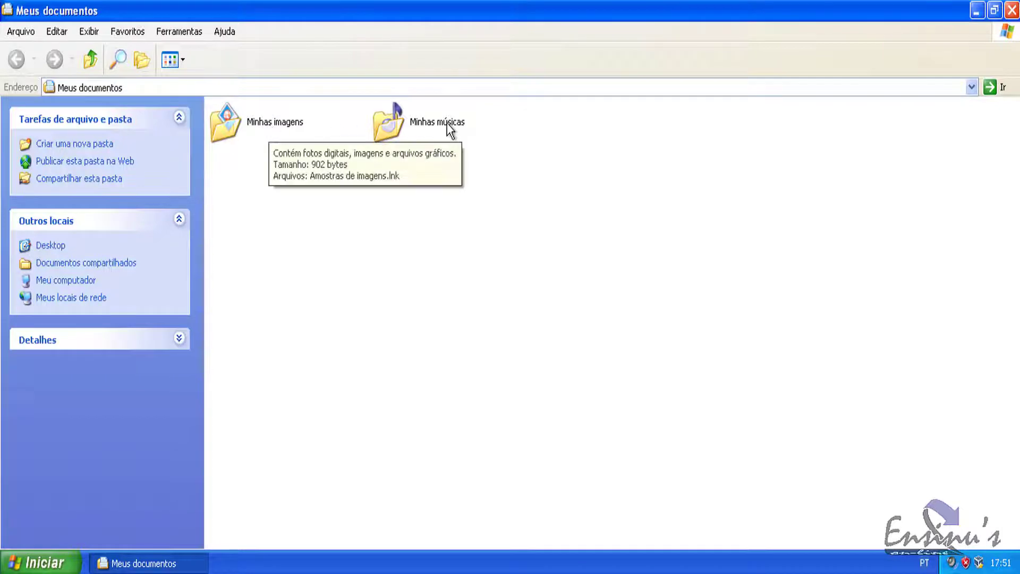
Open the Minhas imagens folder and go into its Amostras de imagens subfolder
left_click(275, 126)
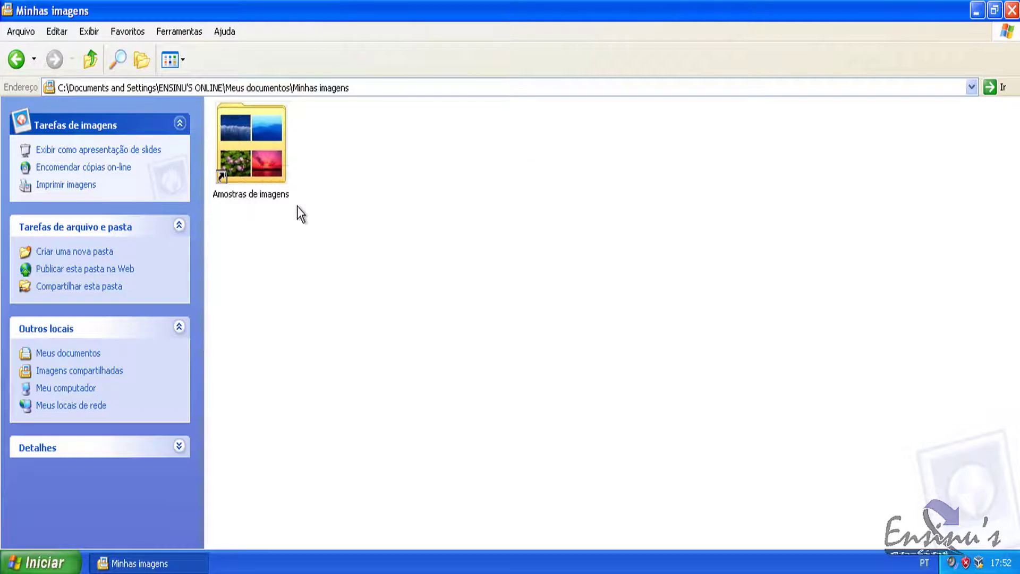
left_click(242, 149)
double_click(241, 149)
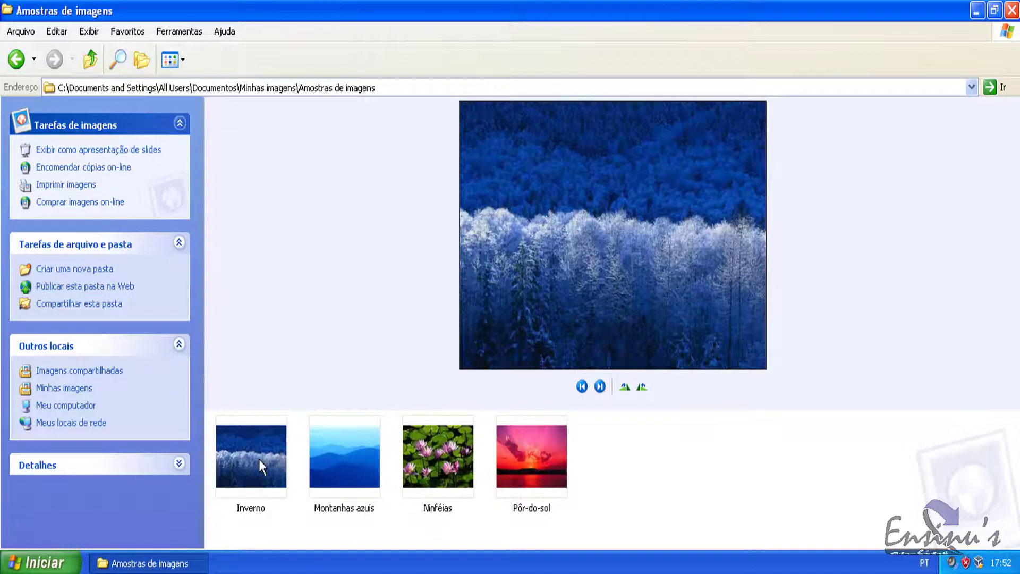
Preview the sample images Montanhas azuis, Ninféias, Pôr-do-sol and Inverno one after another
left_click(340, 457)
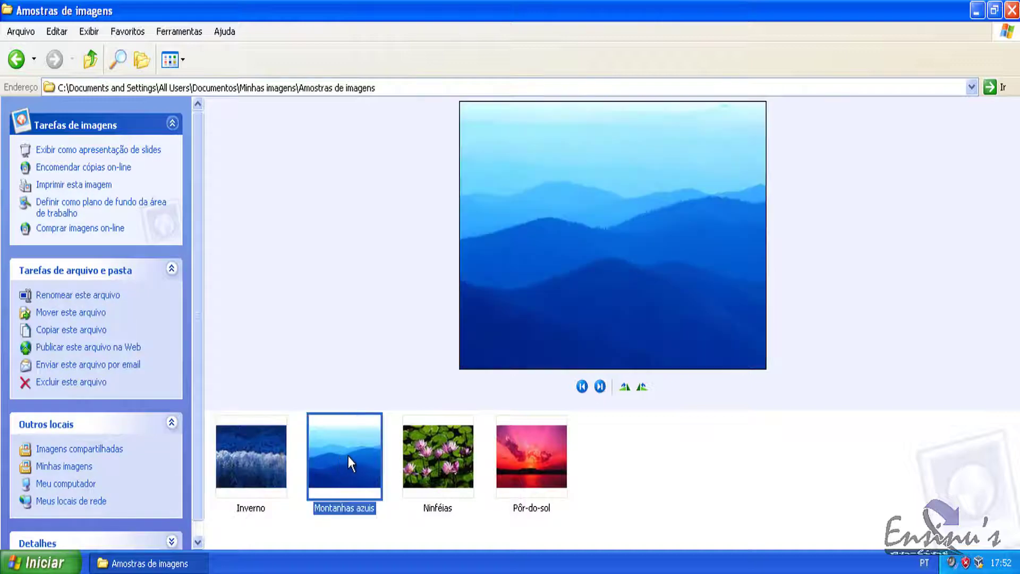
left_click(394, 445)
left_click(425, 446)
left_click(525, 457)
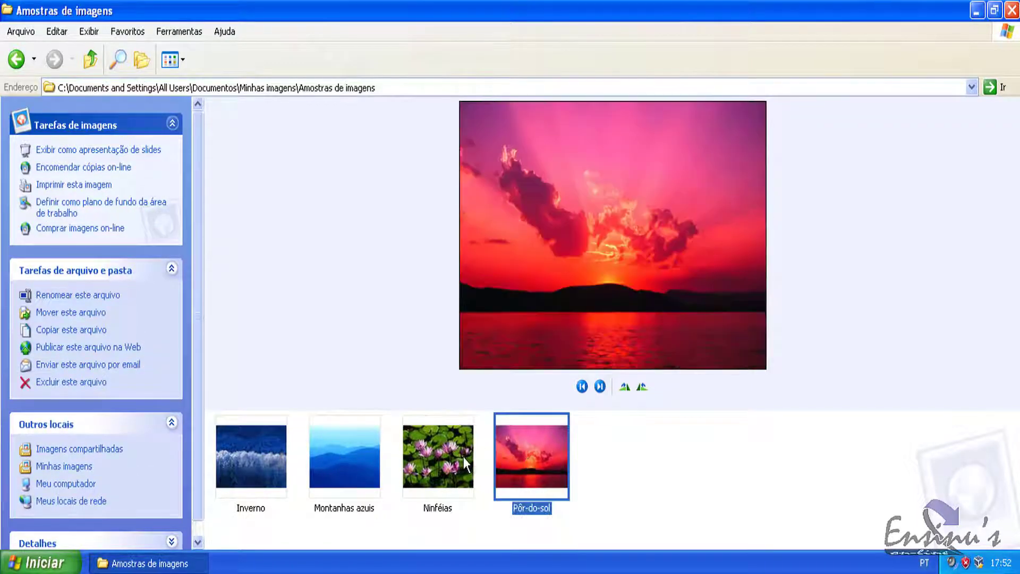
left_click(463, 457)
left_click(384, 476)
left_click(287, 476)
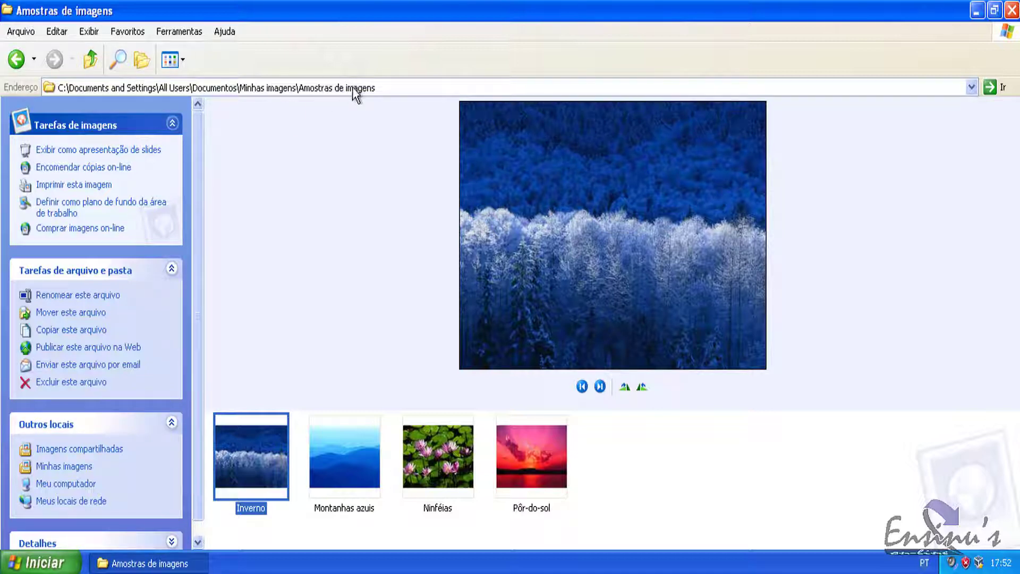
Go up two folder levels to Documentos compartilhados and show the Search Companion
left_click(91, 59)
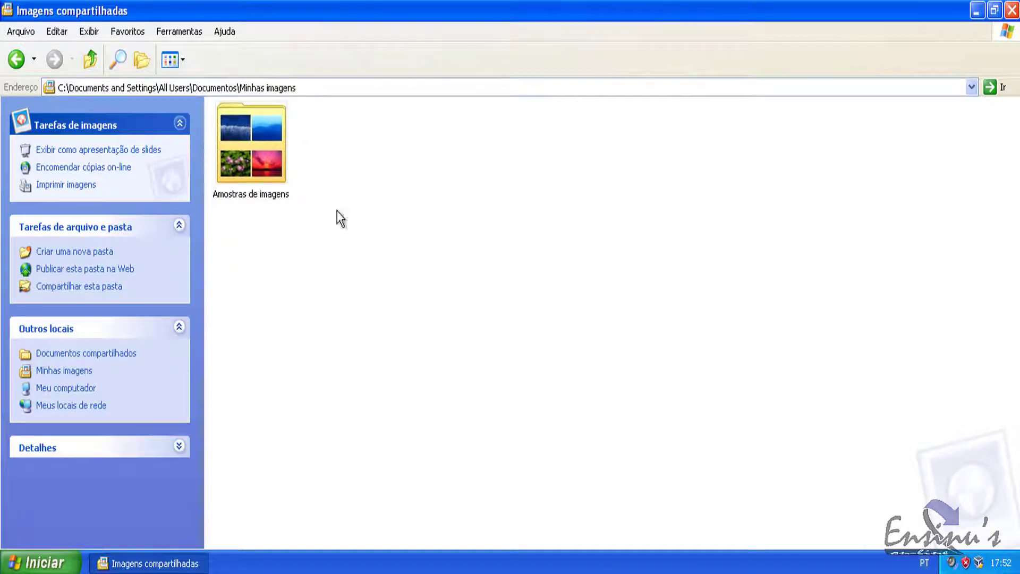
left_click(97, 67)
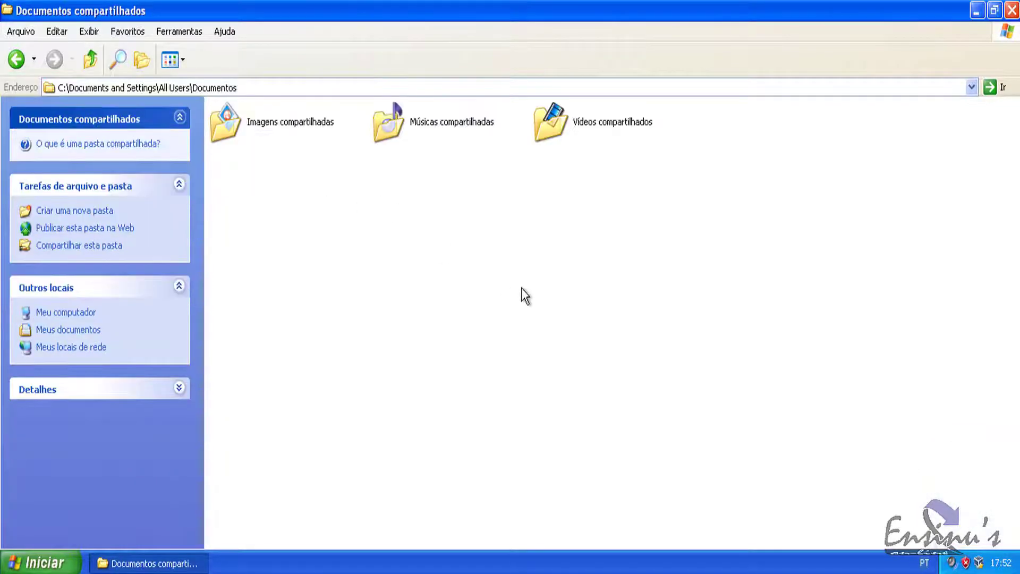
left_click(121, 64)
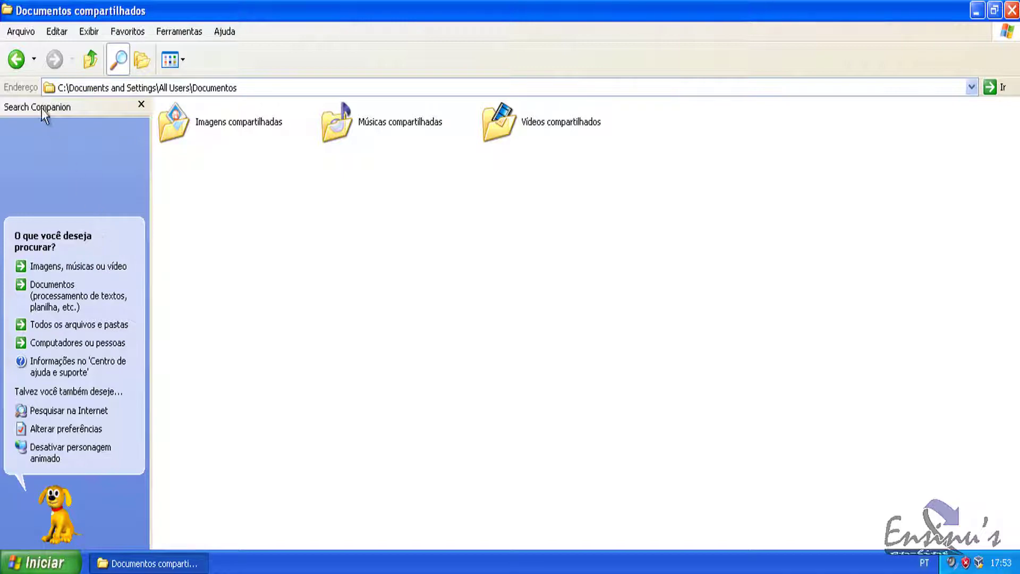
Go back to Imagens compartilhadas and forward again to Documentos compartilhados, closing the folder window at the end
left_click(16, 60)
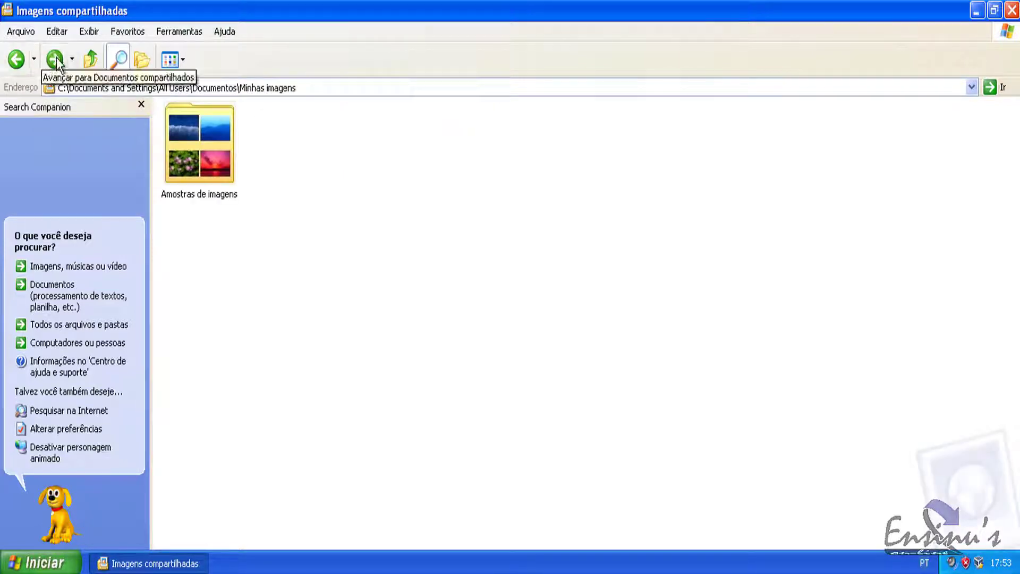
left_click(56, 64)
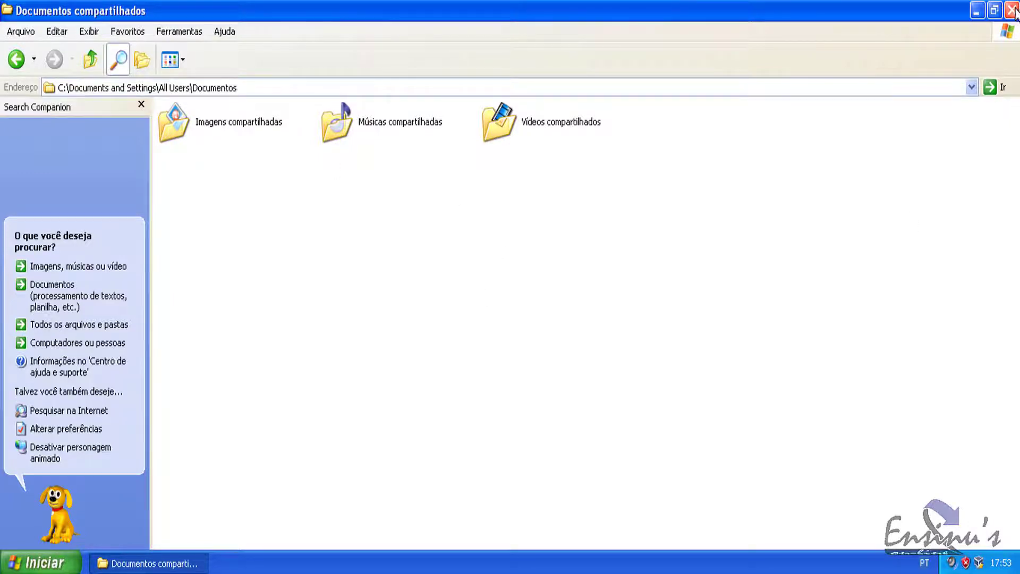
left_click(1012, 10)
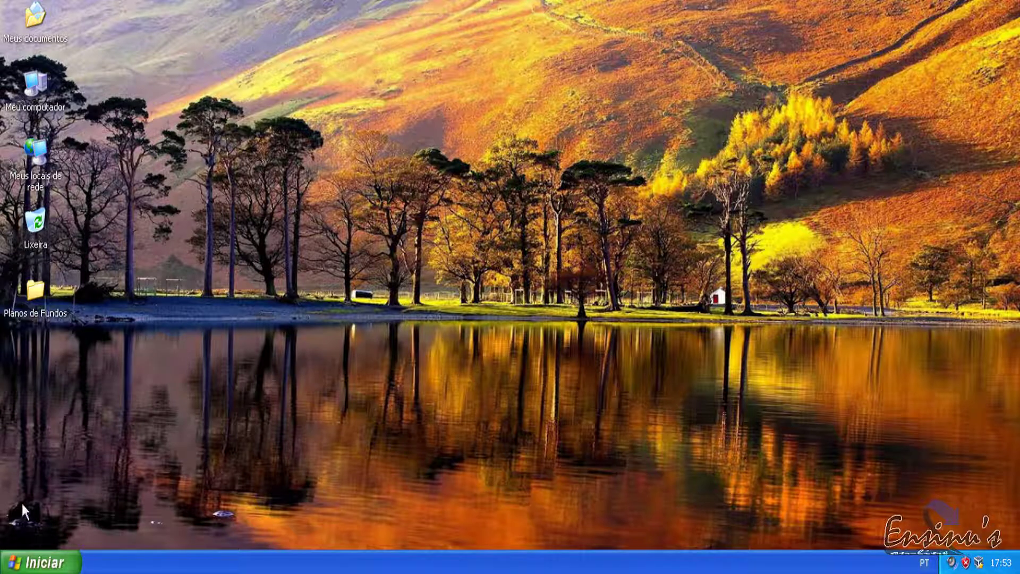
Show the list of recent documents, and open and close the Minhas imagens folder
left_click(46, 558)
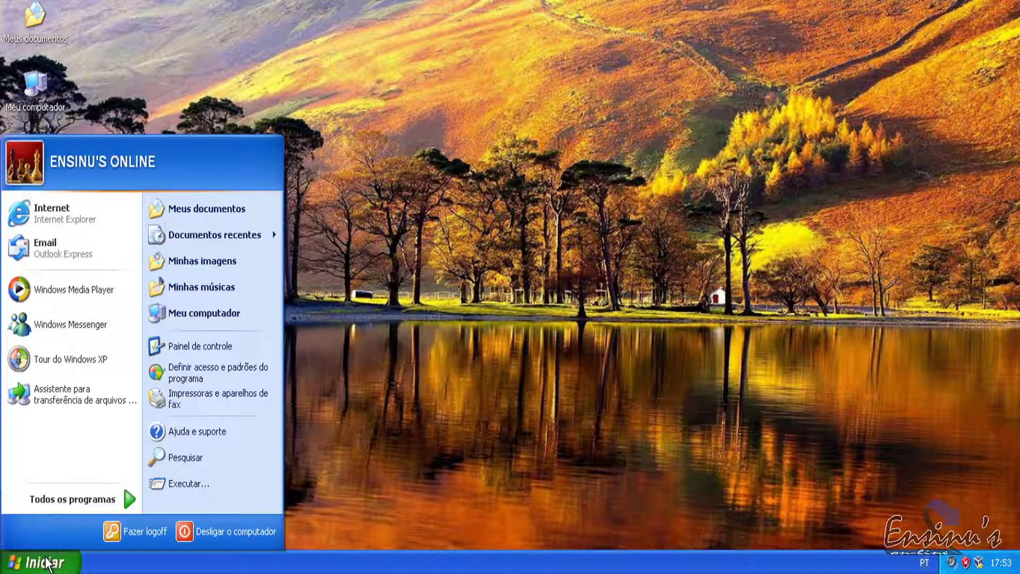
mouse_move(226, 234)
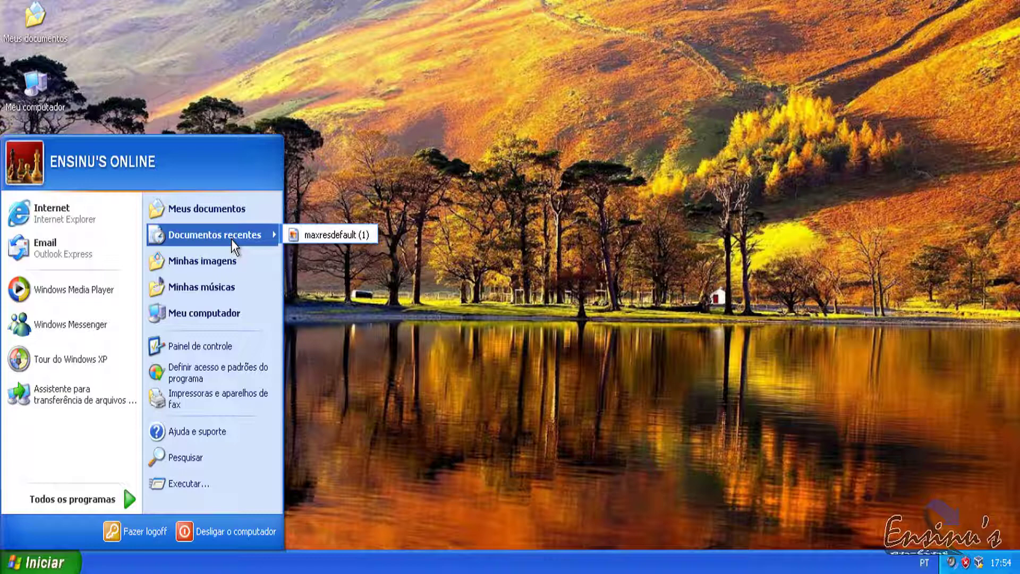
left_click(209, 261)
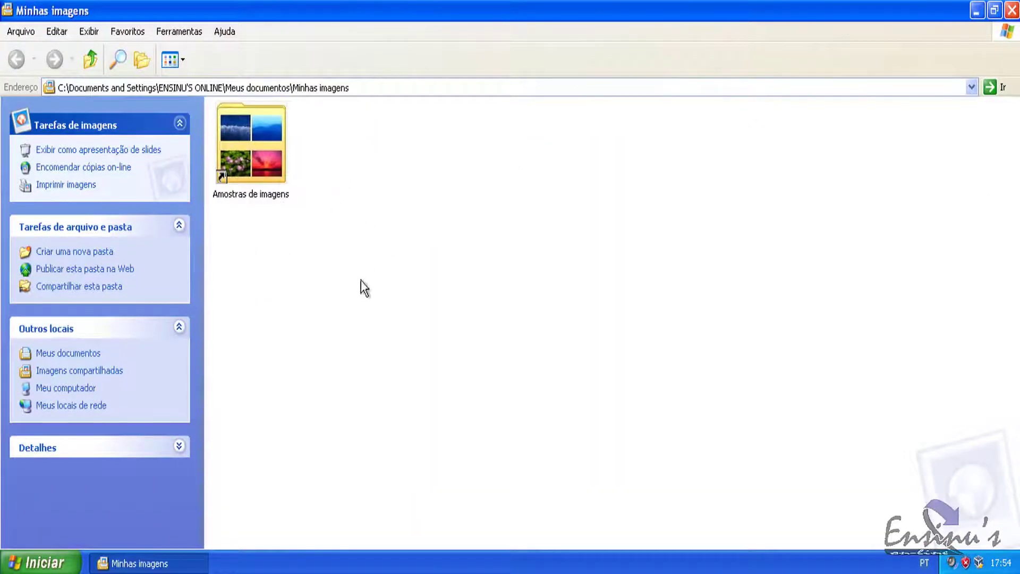
left_click(1013, 12)
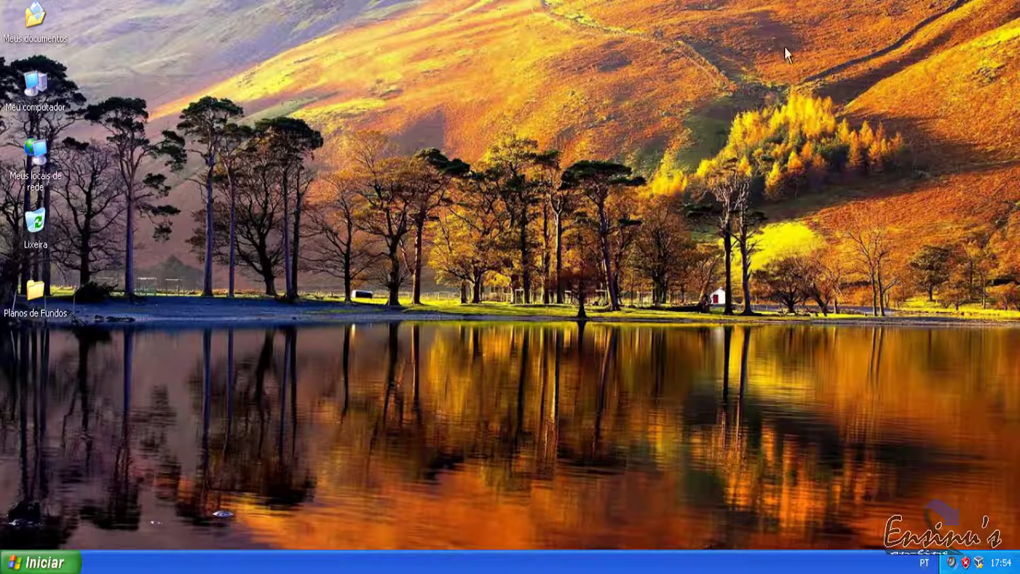
Open the Minhas músicas folder and go into its Amostra de música subfolder
left_click(43, 563)
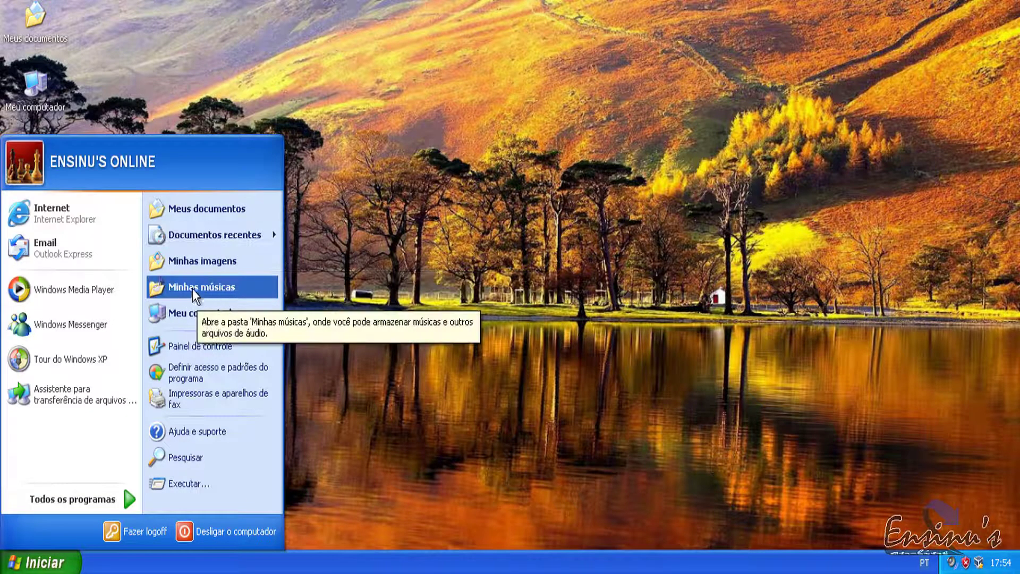
left_click(224, 294)
left_click(350, 206)
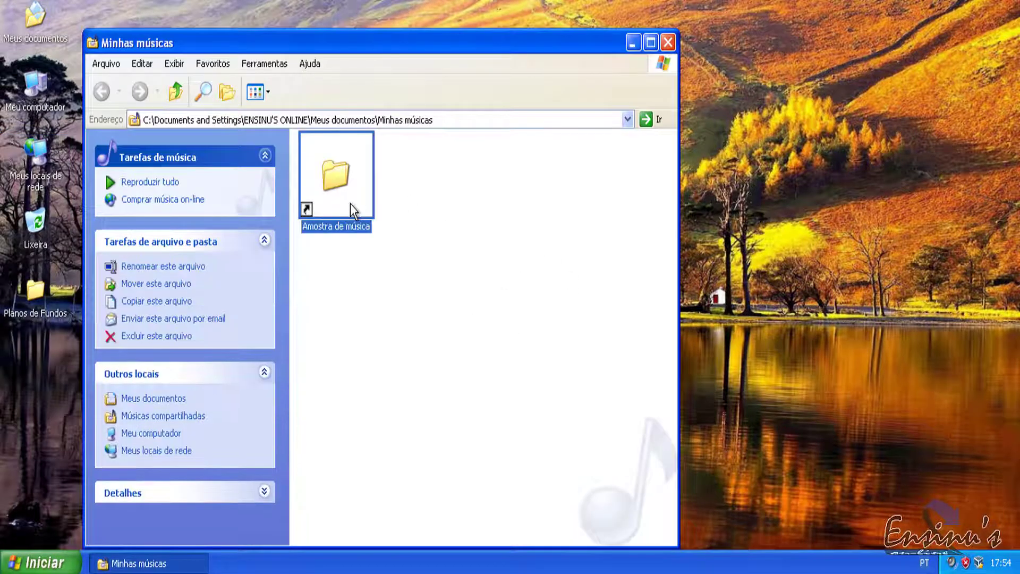
double_click(339, 185)
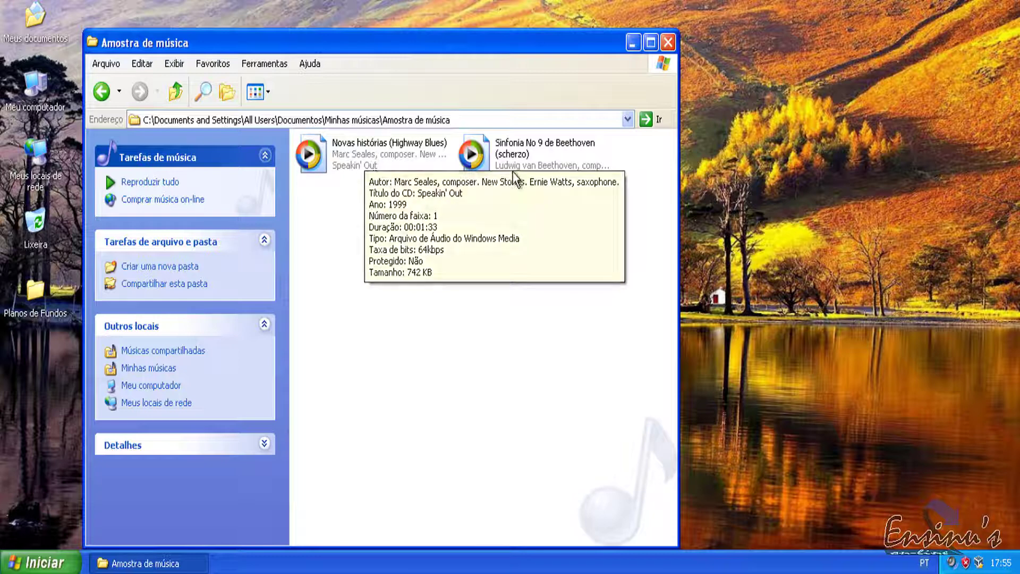
Play the Novas histórias (Highway Blues) track, completing the Windows Media Player 9 Series setup with the default privacy and file type options
mouse_move(352, 154)
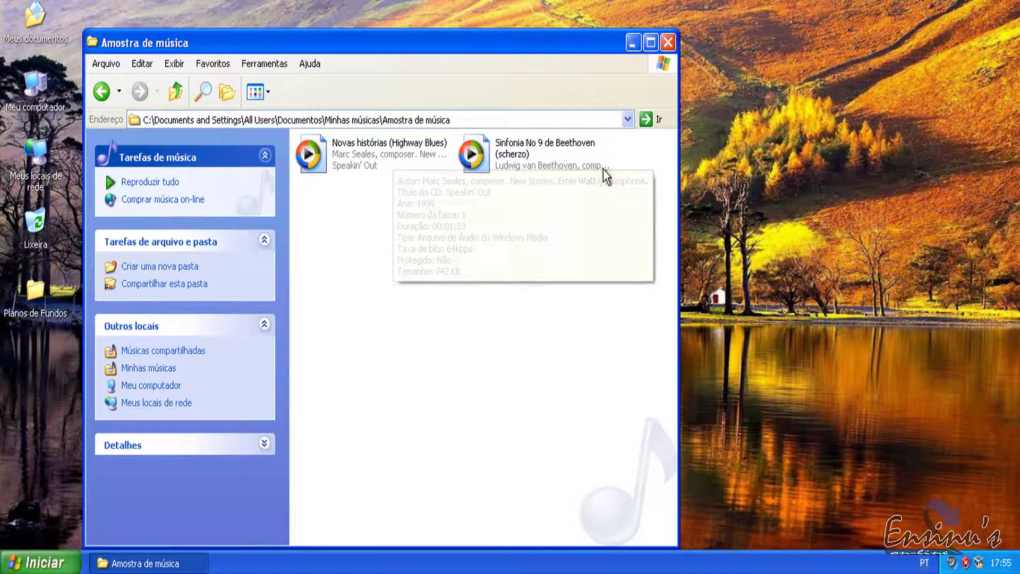
double_click(368, 160)
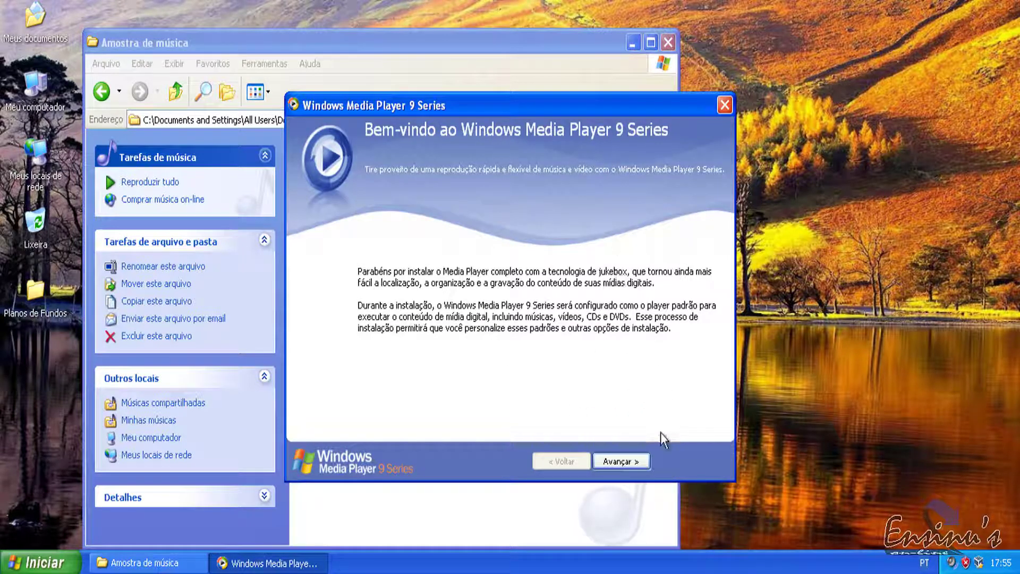
left_click(635, 465)
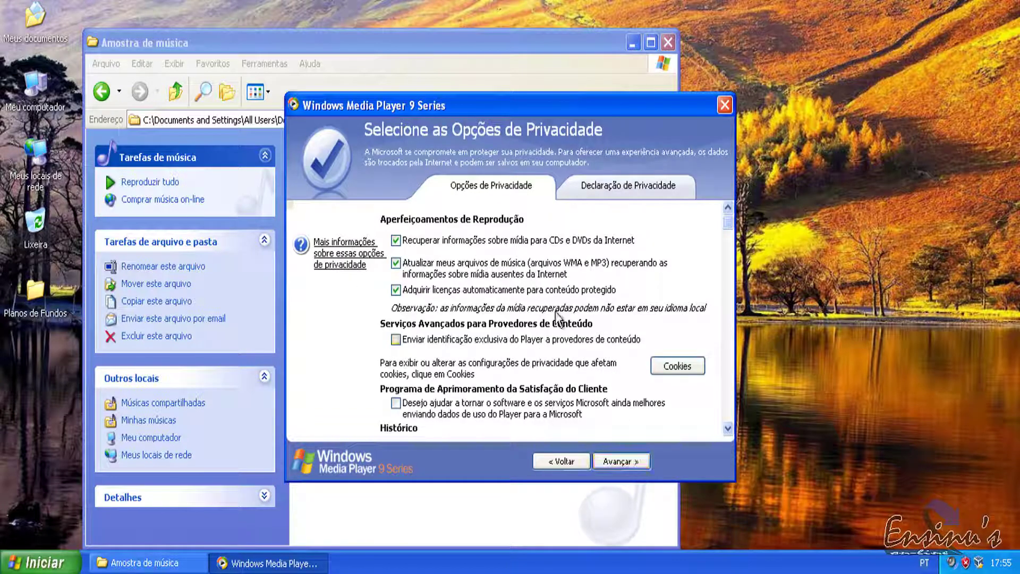
left_click(629, 459)
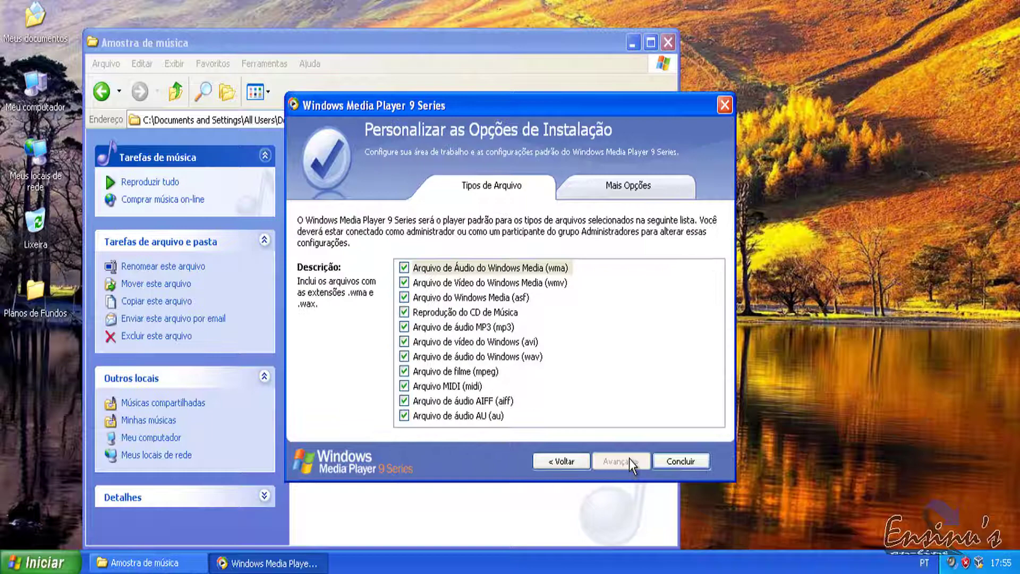
left_click(688, 464)
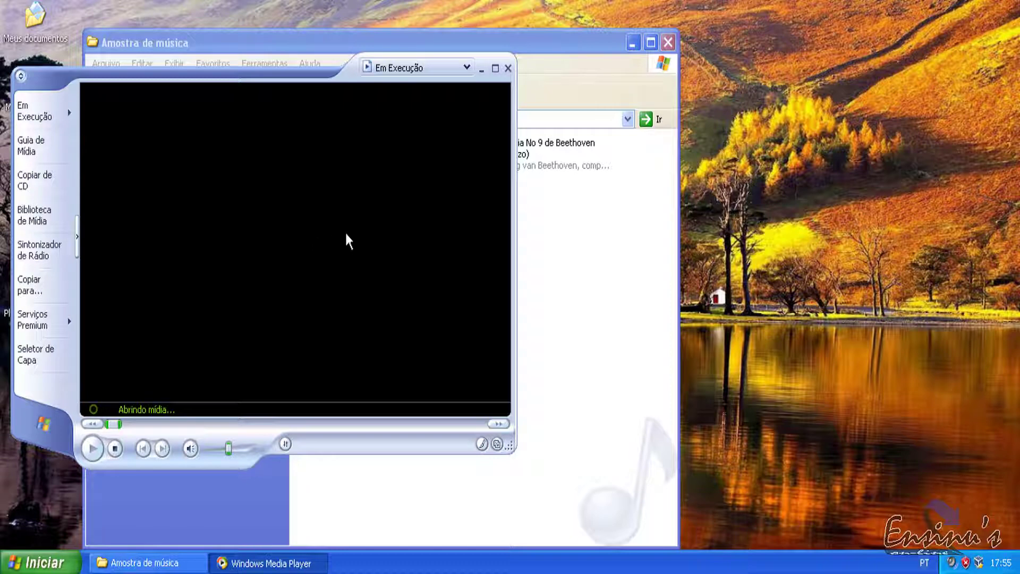
Move the Amostra de música window clear of the player, and bring Windows Media Player forward and close it
left_click(571, 190)
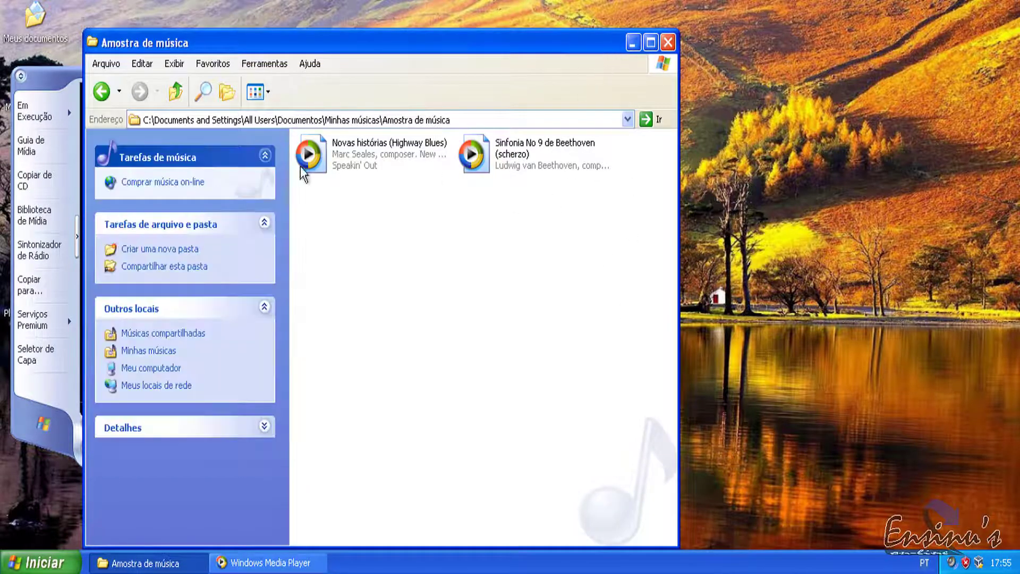
left_click_drag(390, 40, 567, 6)
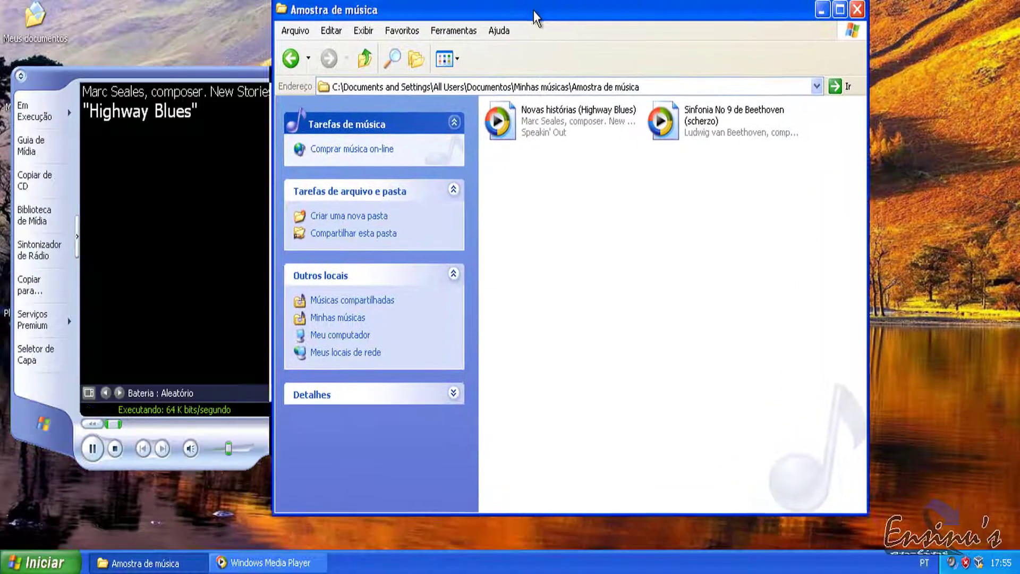
left_click(207, 74)
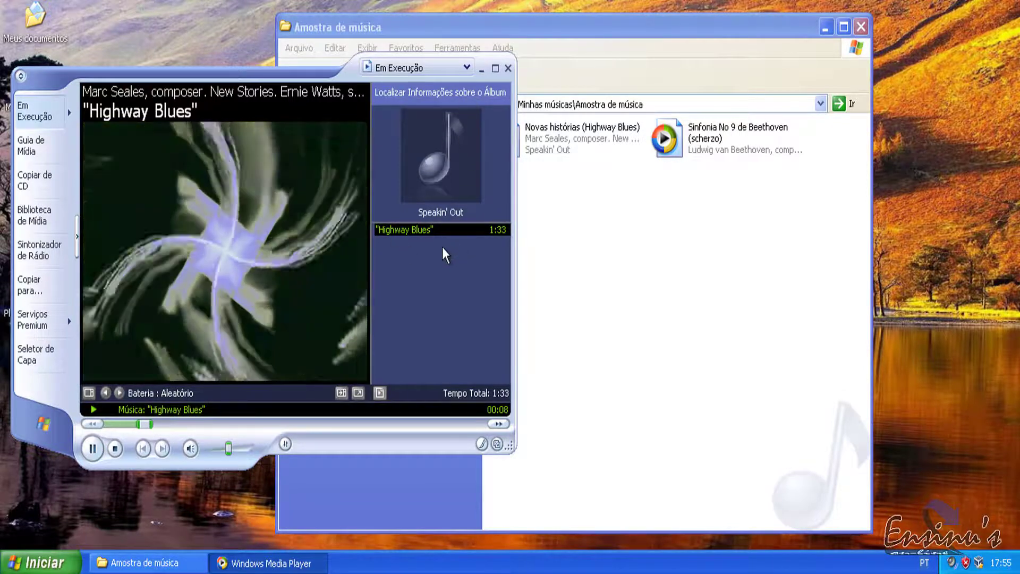
left_click(509, 68)
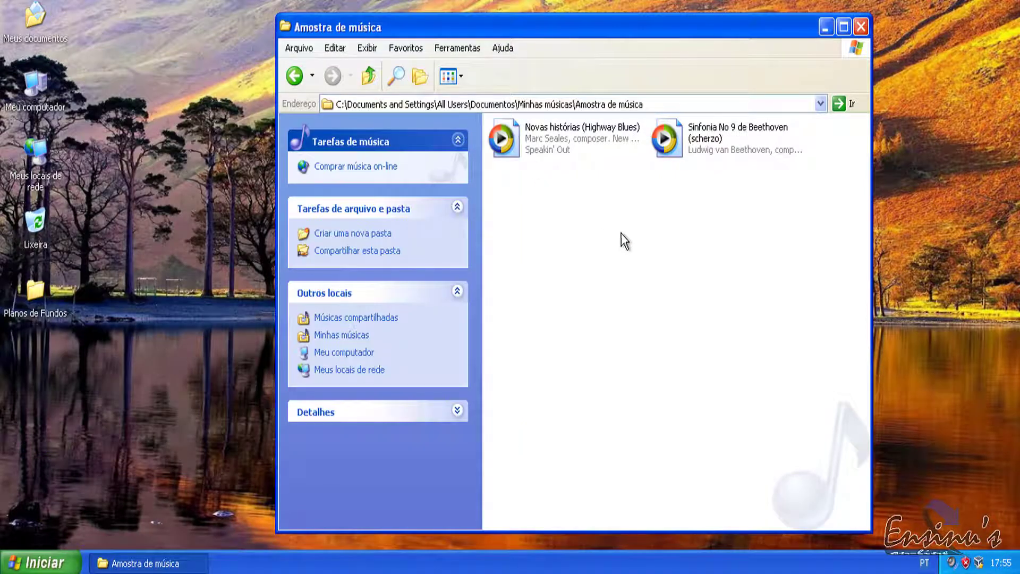
Play the Novas histórias (Highway Blues) track again from the Amostra de música folder, leaving any file-name editing
left_click(567, 142)
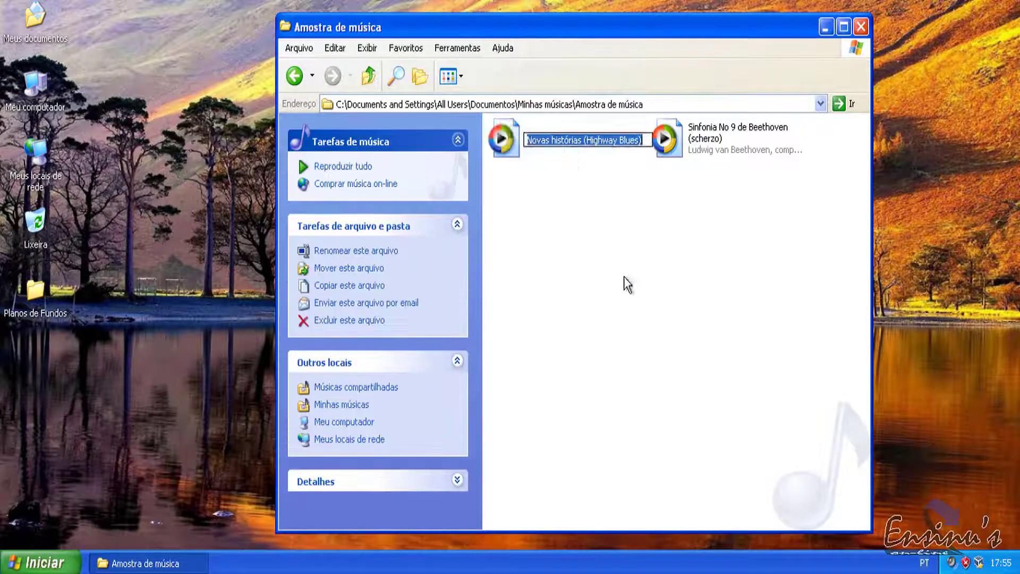
left_click(603, 209)
left_click(535, 136)
left_click(539, 141)
left_click(579, 243)
double_click(563, 140)
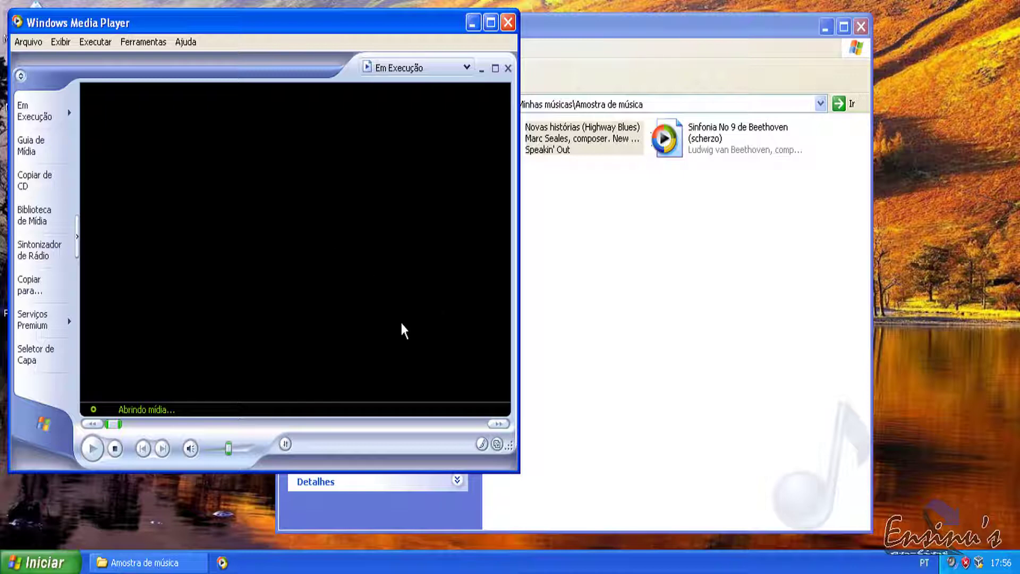
Bring the Amostra de música folder forward and close it, and close Windows Media Player
left_click(705, 348)
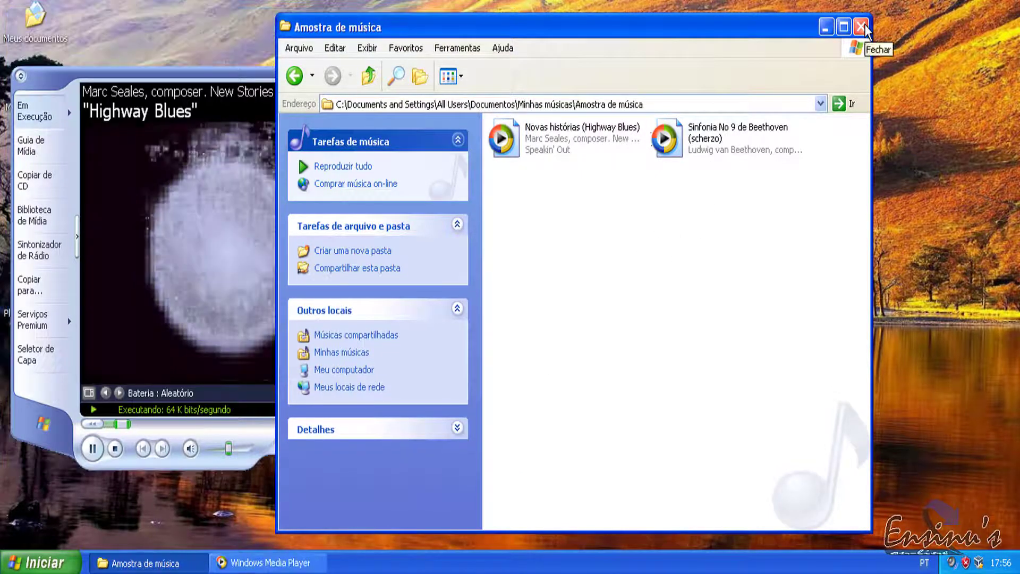
left_click(862, 27)
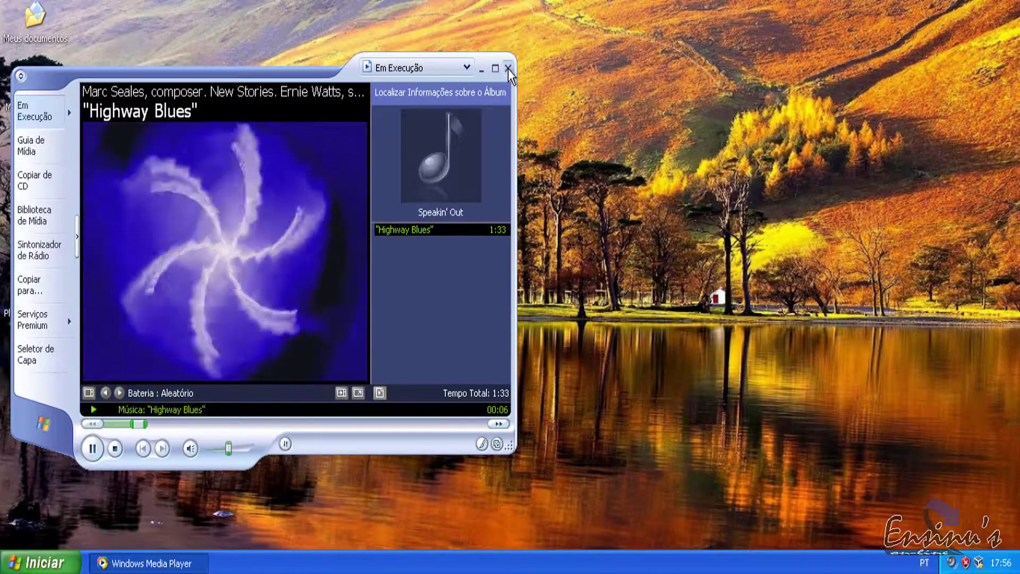
left_click(508, 69)
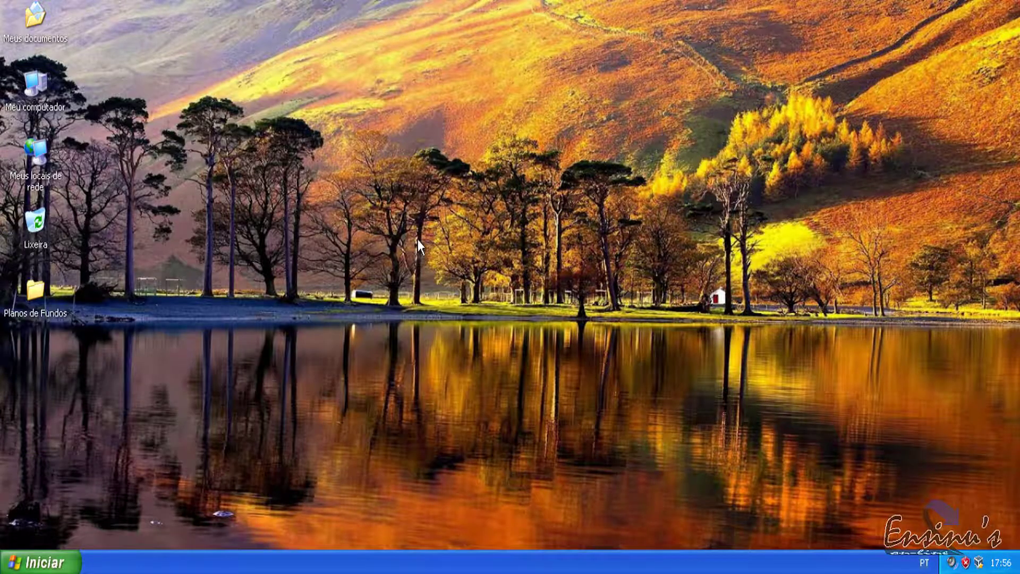
Open Meu computador from the Start menu, look over its drives and folders, and close it
left_click(76, 560)
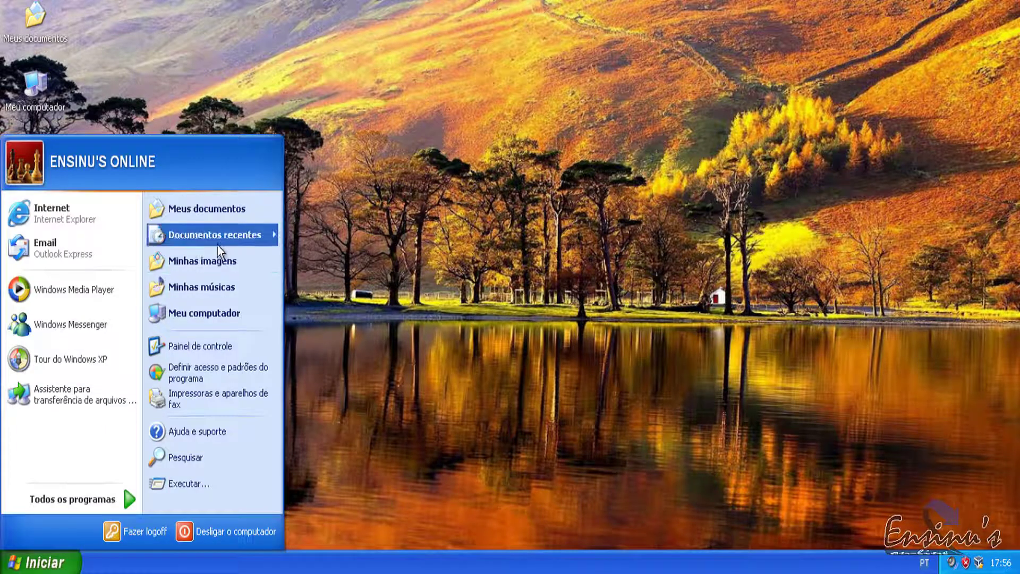
left_click(202, 314)
left_click_drag(528, 40, 742, 20)
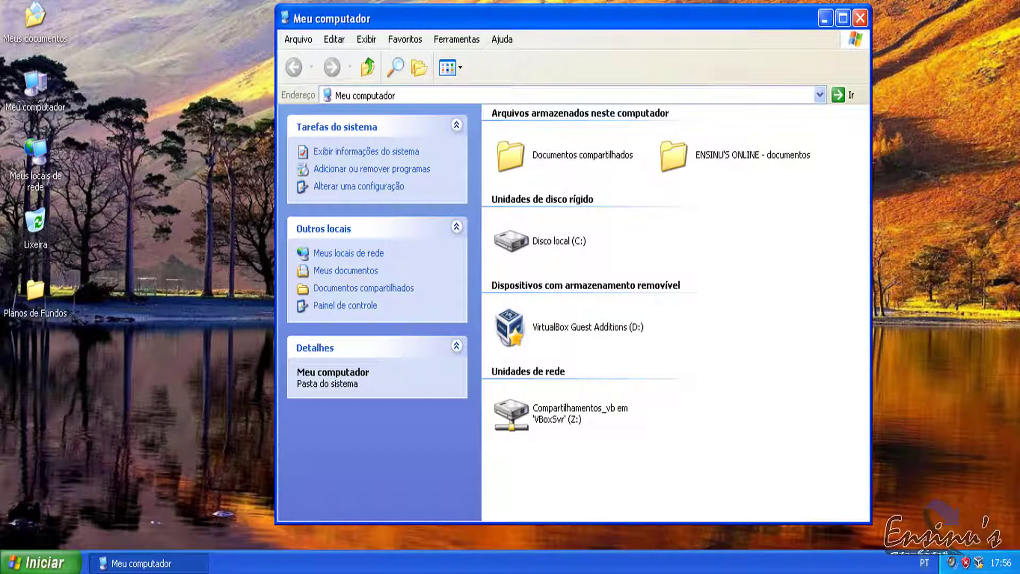
left_click(861, 18)
Reopen Meu computador from its desktop shortcut and show the hidden contents of Disco local (C:)
double_click(33, 82)
left_click_drag(740, 21, 683, 34)
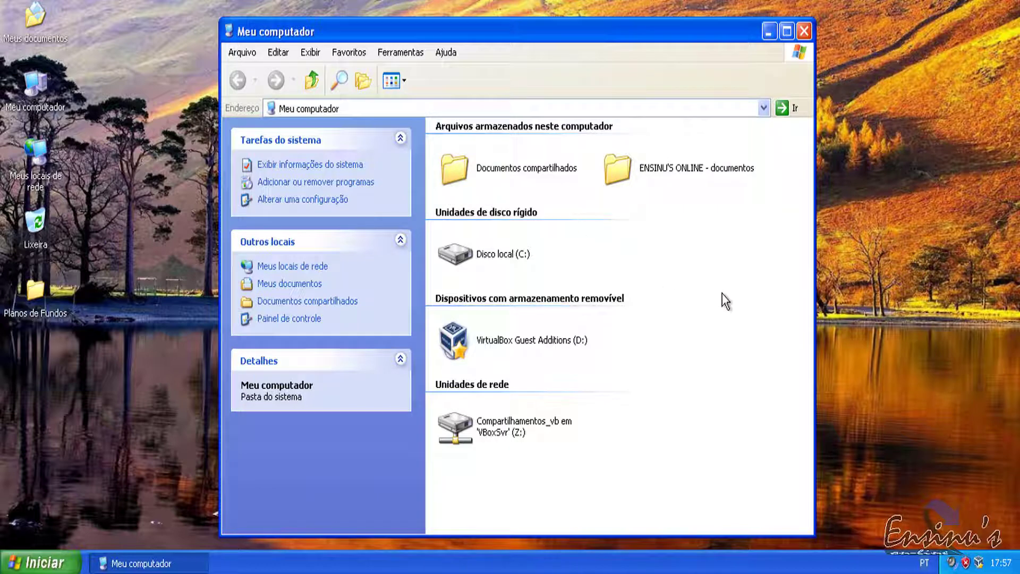
mouse_move(497, 263)
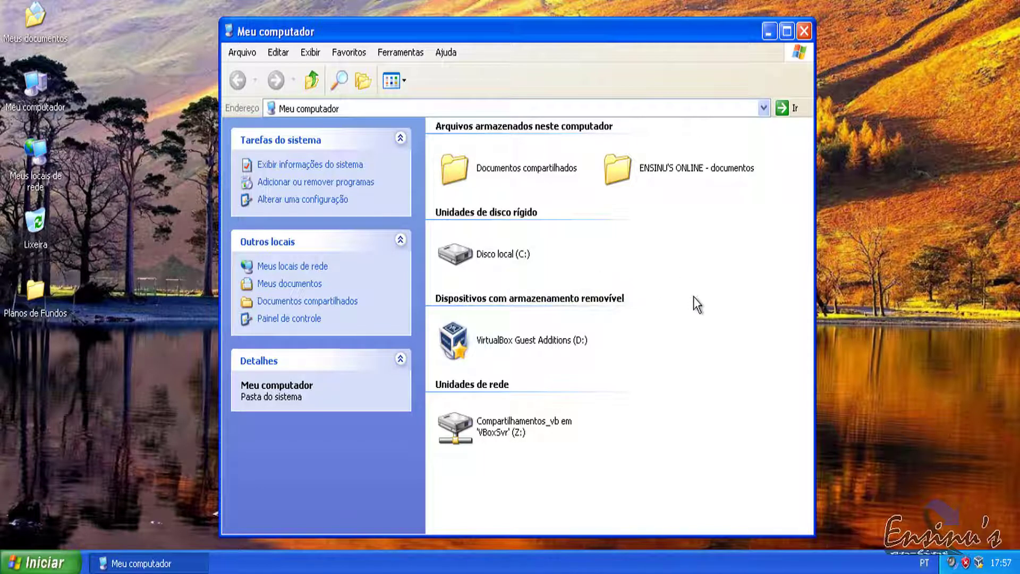
left_click(492, 257)
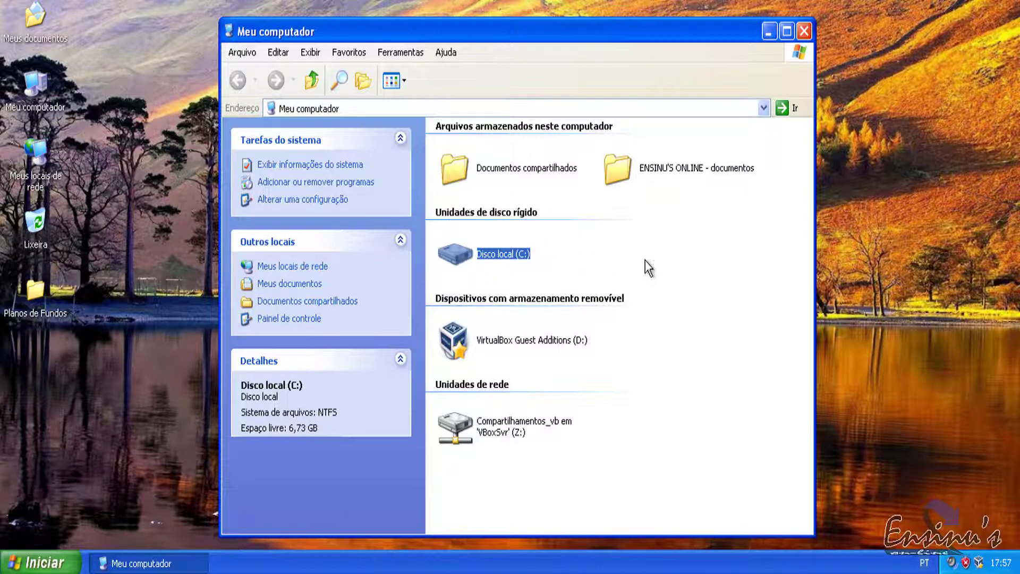
key("Return")
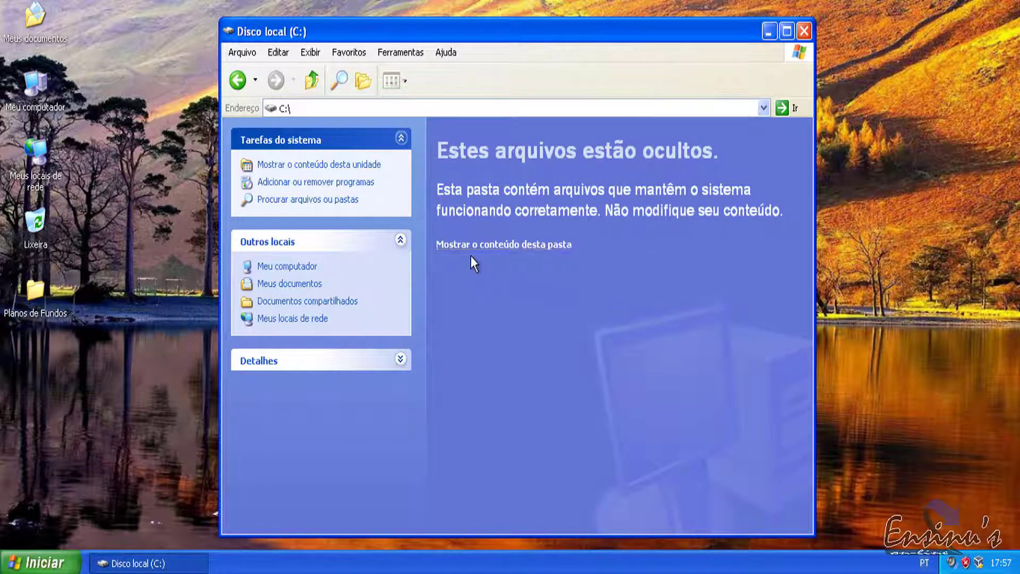
left_click(534, 246)
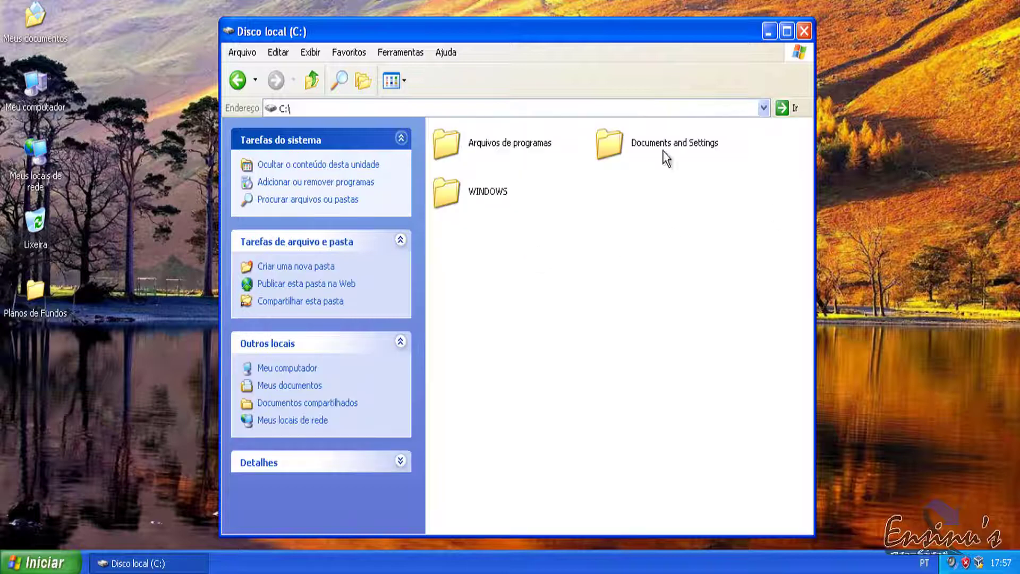
Open the WINDOWS folder on drive C:, view its contents in a maximized window, and close it
left_click(456, 202)
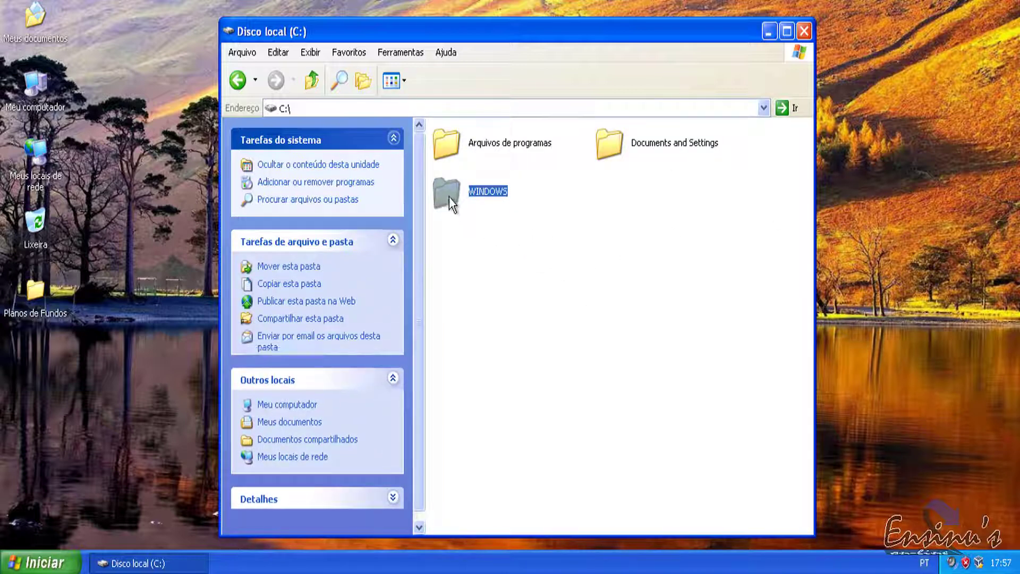
double_click(449, 196)
left_click(551, 250)
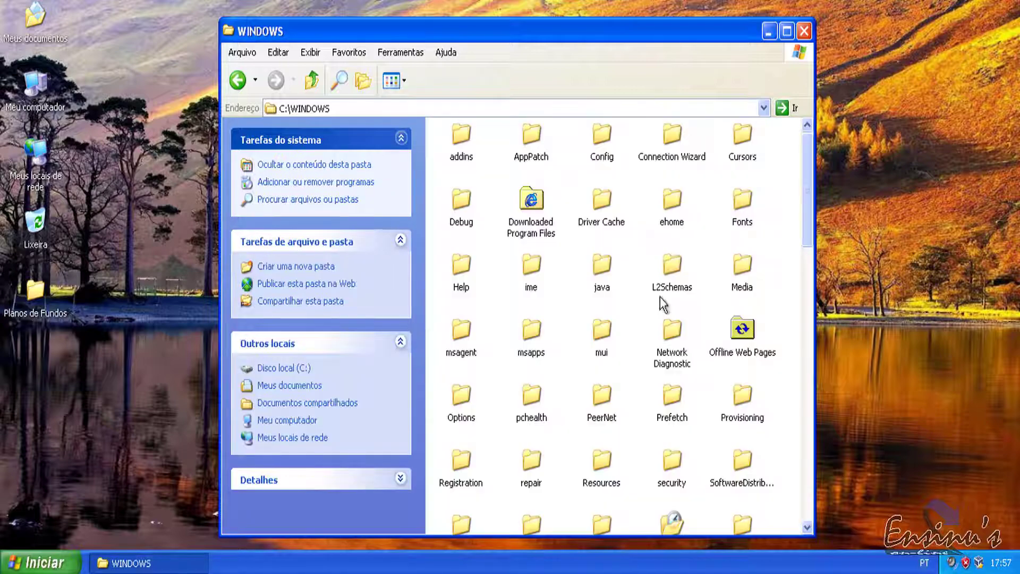
double_click(691, 33)
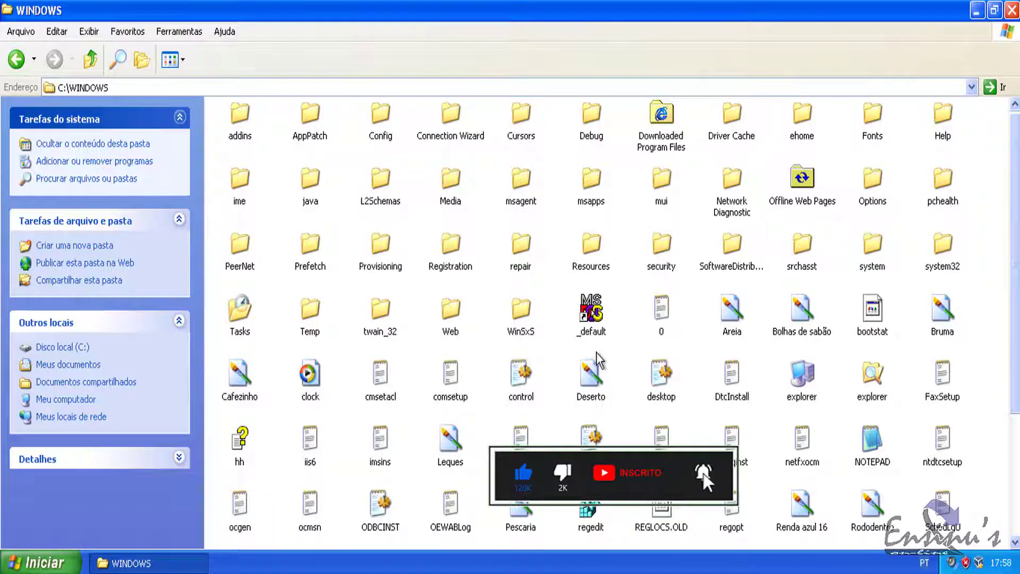
left_click(1011, 11)
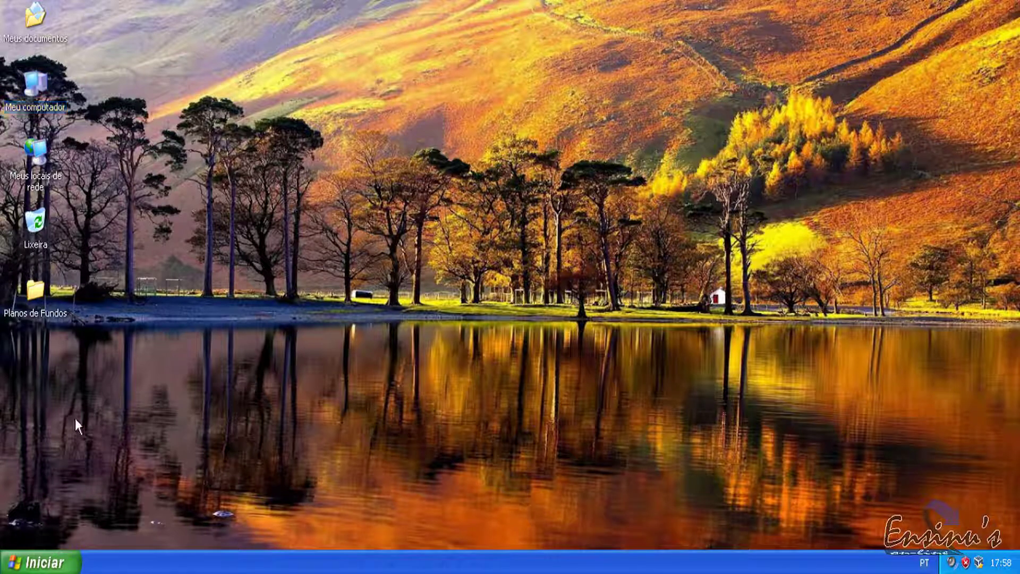
Search the computer for pictures and photos with Bolhas in the file name, and close the search window
left_click(43, 562)
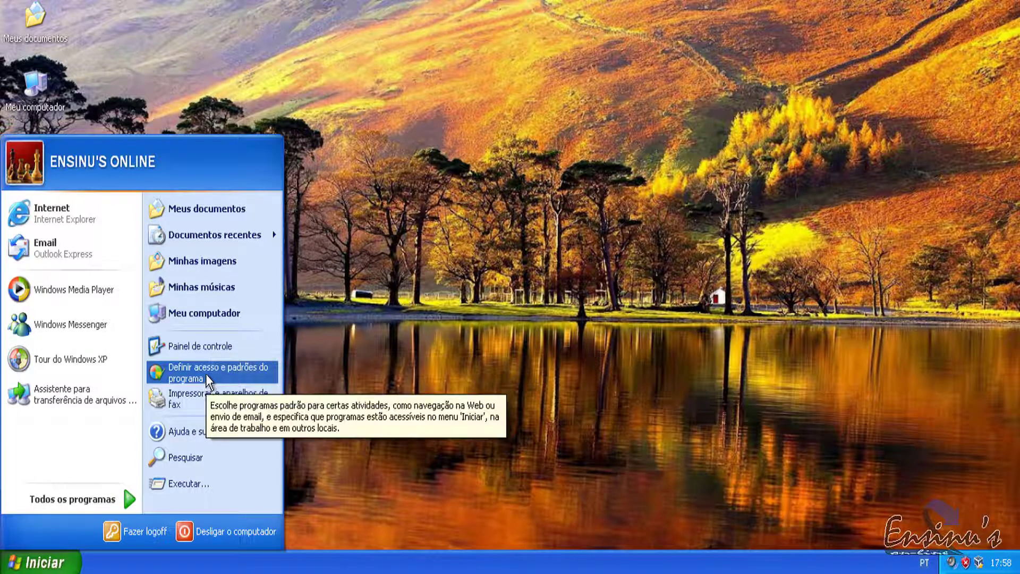
left_click(199, 457)
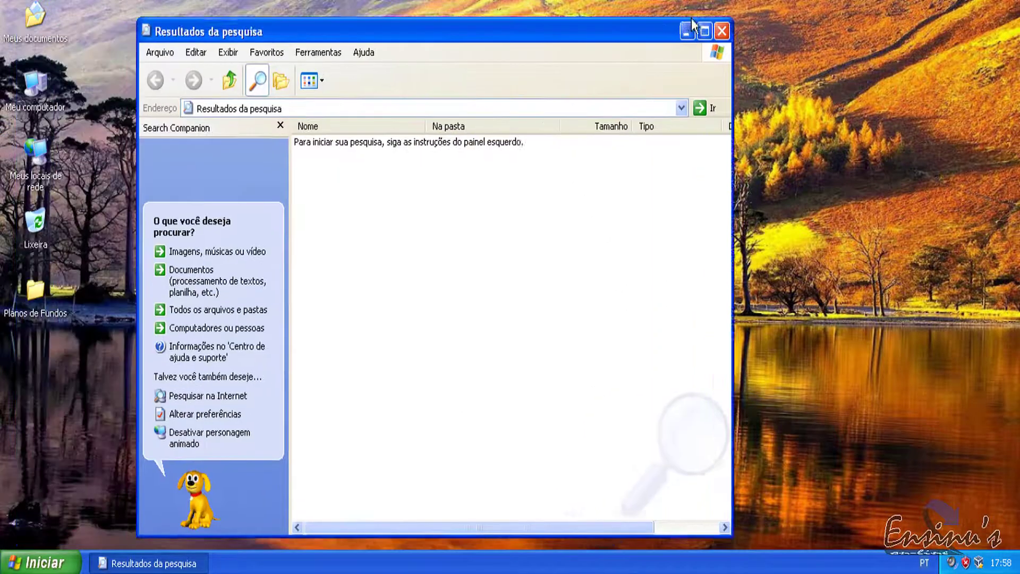
left_click_drag(543, 37, 598, 79)
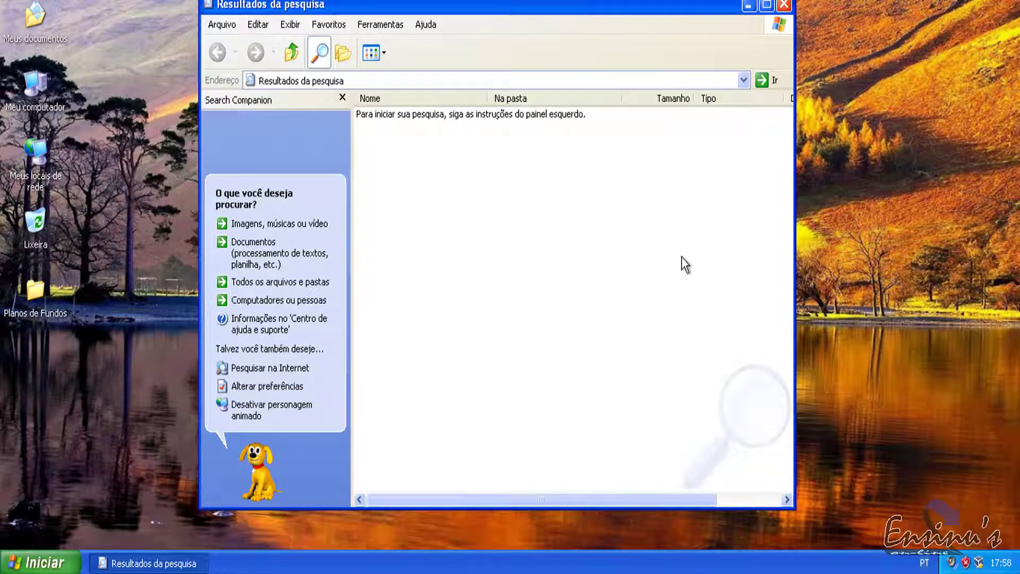
left_click(288, 225)
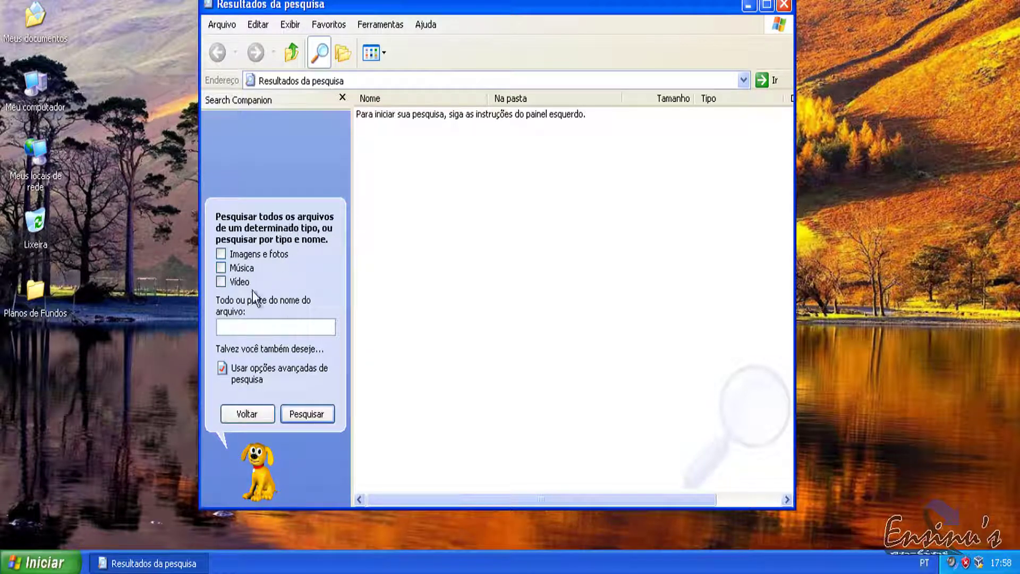
left_click(221, 254)
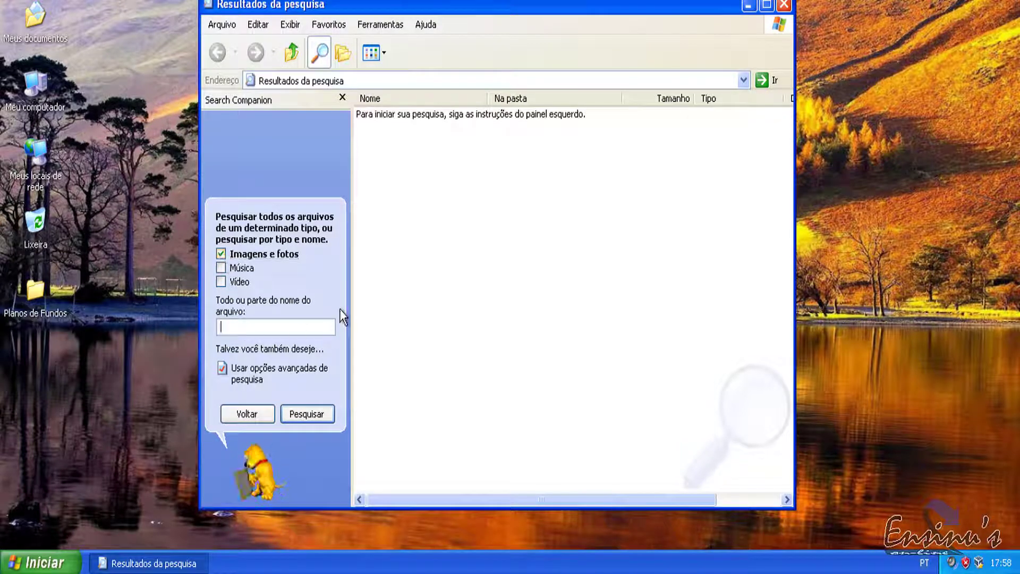
type("Bolhas")
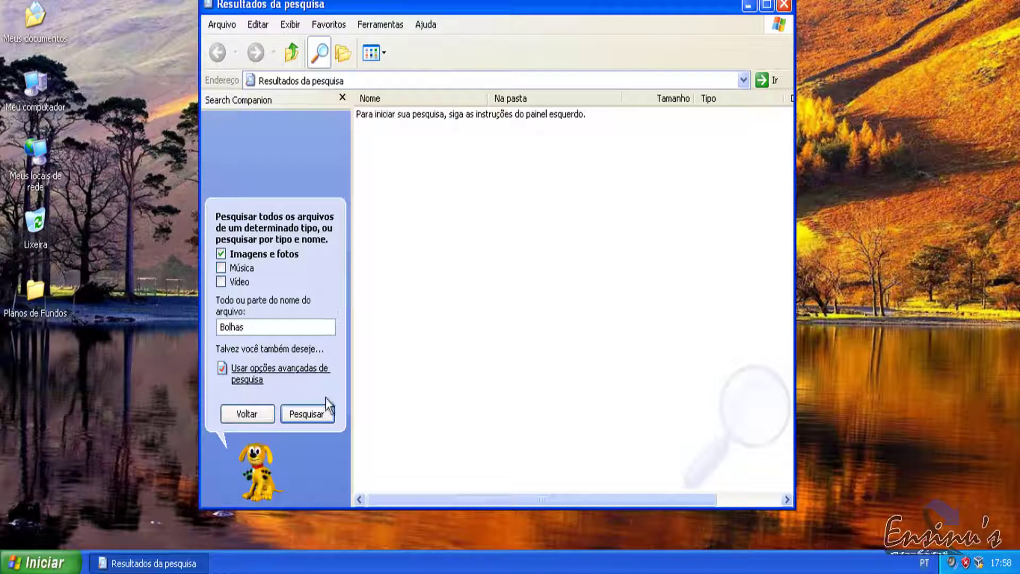
left_click(307, 414)
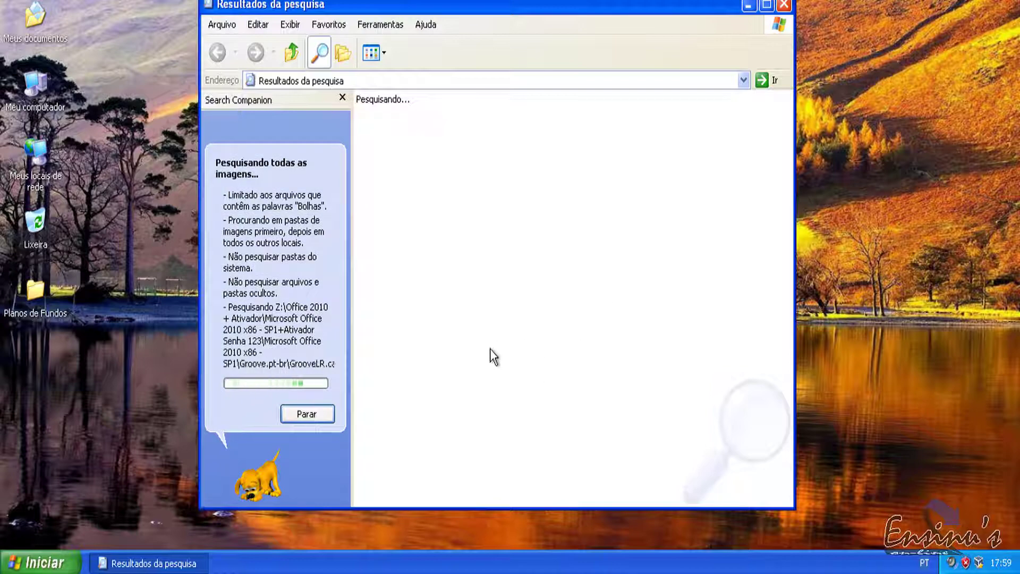
left_click(783, 6)
Open the Executar dialog from the Start menu and move it to the upper middle of the desktop
left_click(62, 562)
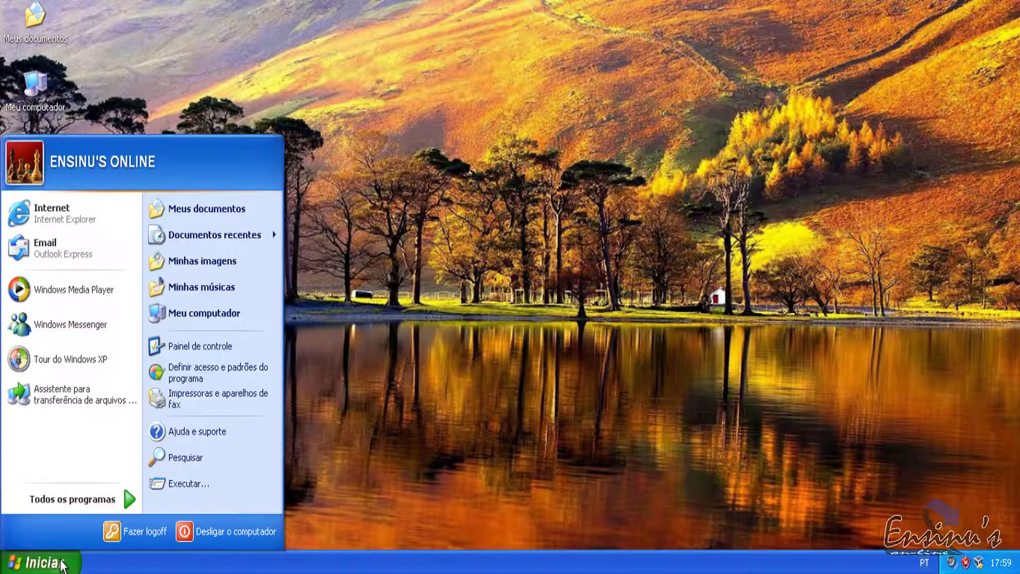
left_click(210, 484)
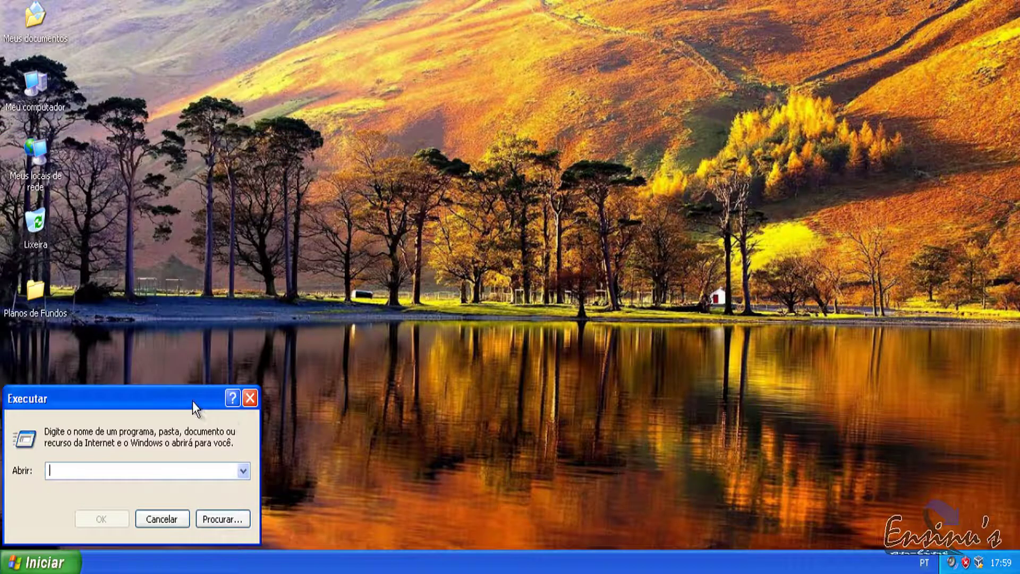
left_click_drag(192, 400, 570, 176)
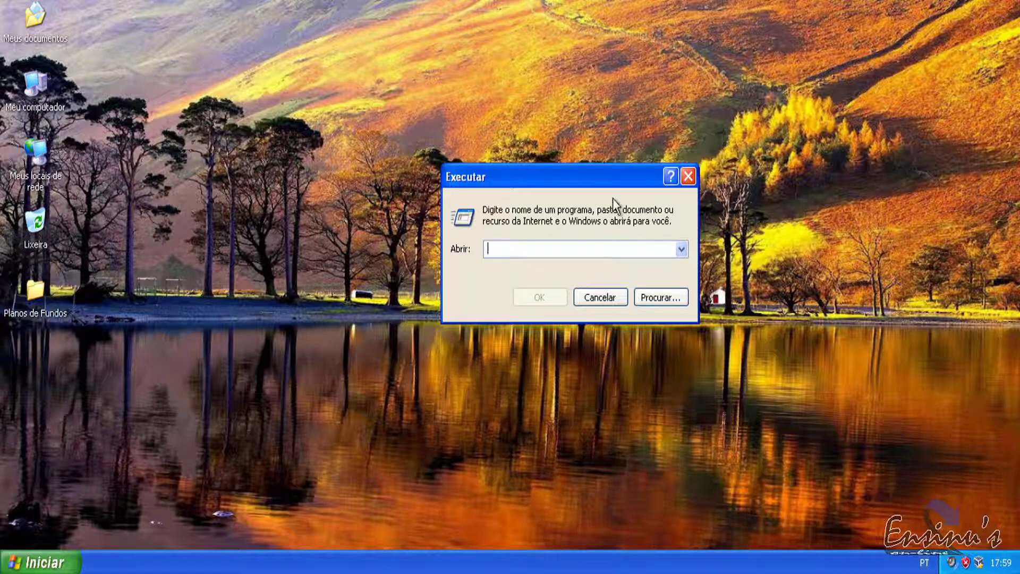
left_click_drag(620, 174, 589, 158)
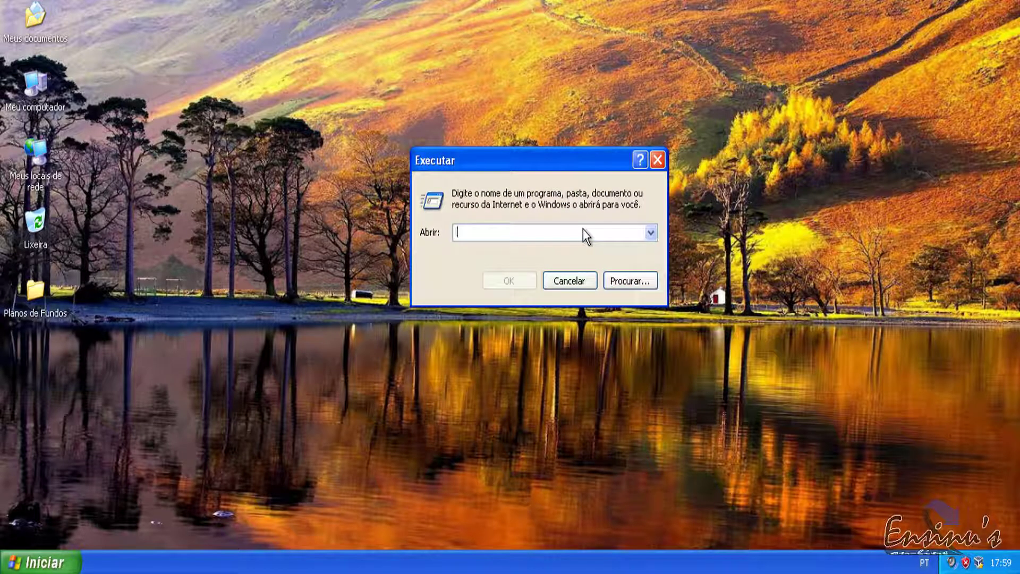
Try to run "bloco de notas" from the Executar dialog
type("bloco de not")
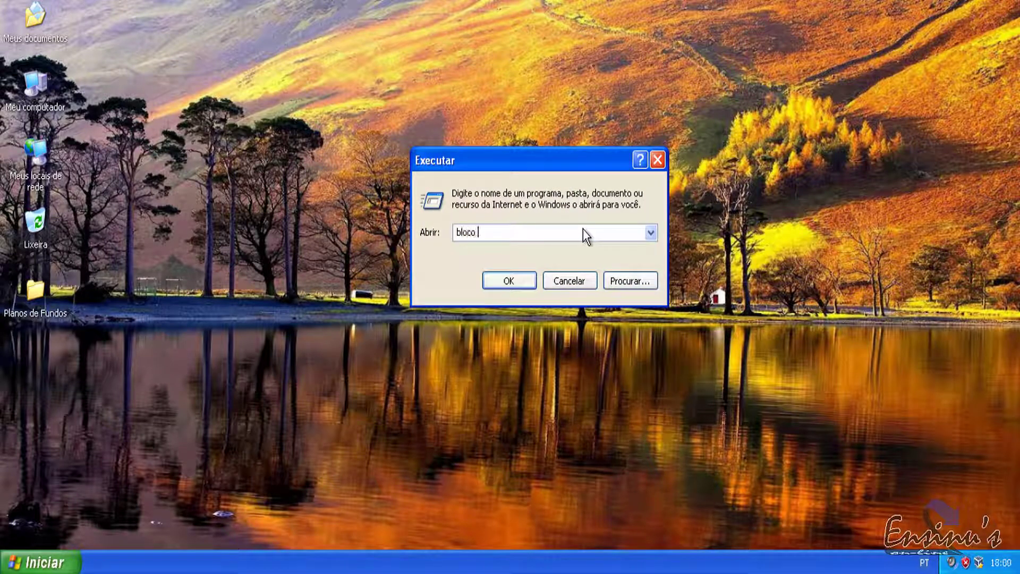
type("as")
left_click(516, 279)
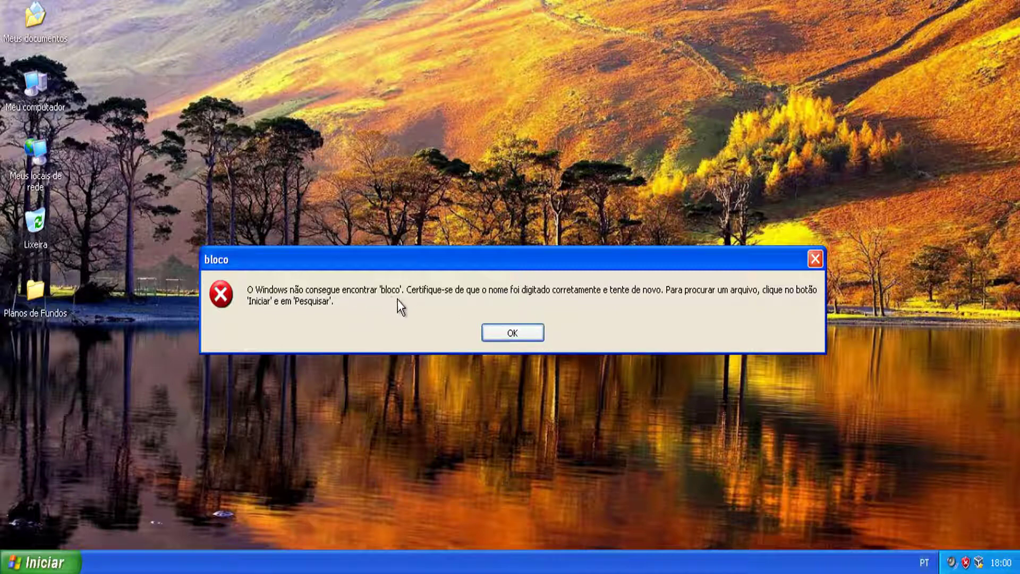
left_click(502, 325)
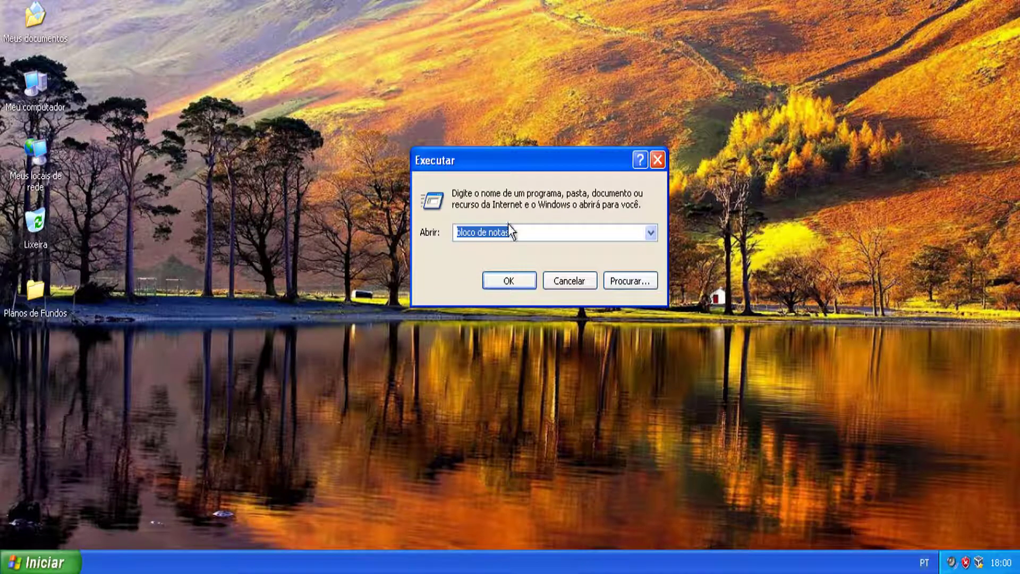
Run notepad from the Executar dialog, and make the Bloco de notas window narrower and taller
type("notepad")
left_click(524, 285)
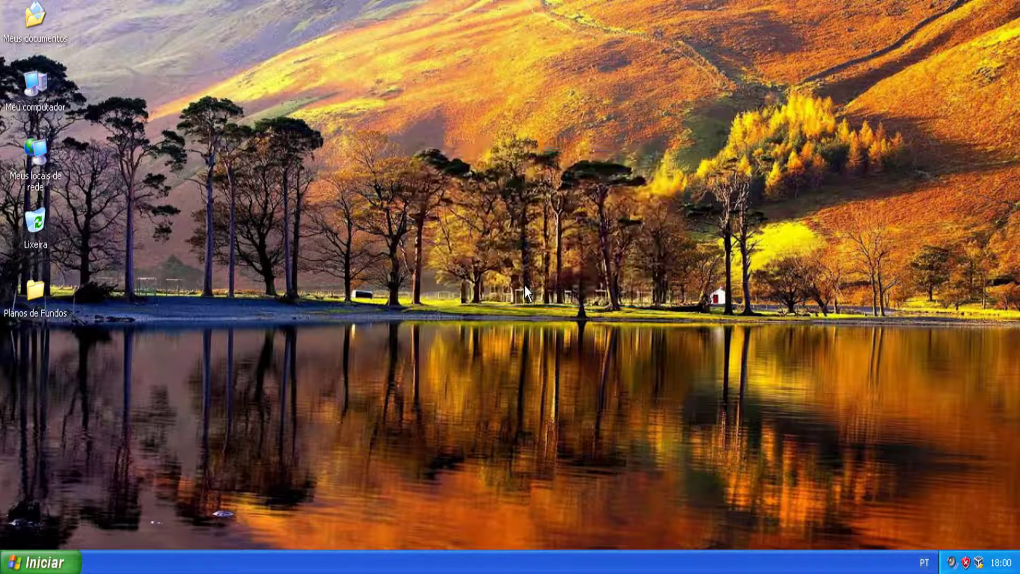
left_click_drag(524, 96, 601, 86)
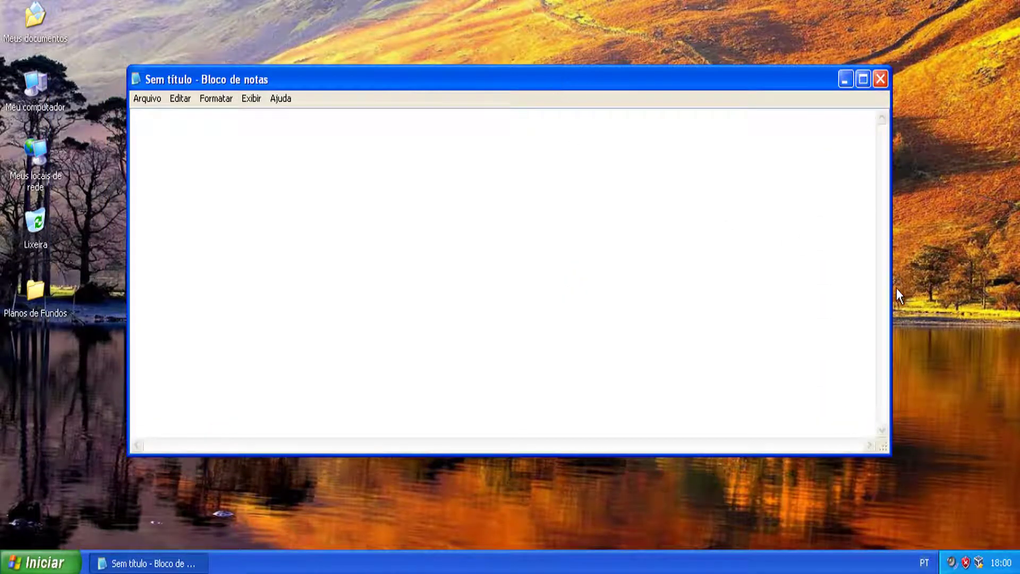
left_click_drag(892, 285, 814, 286)
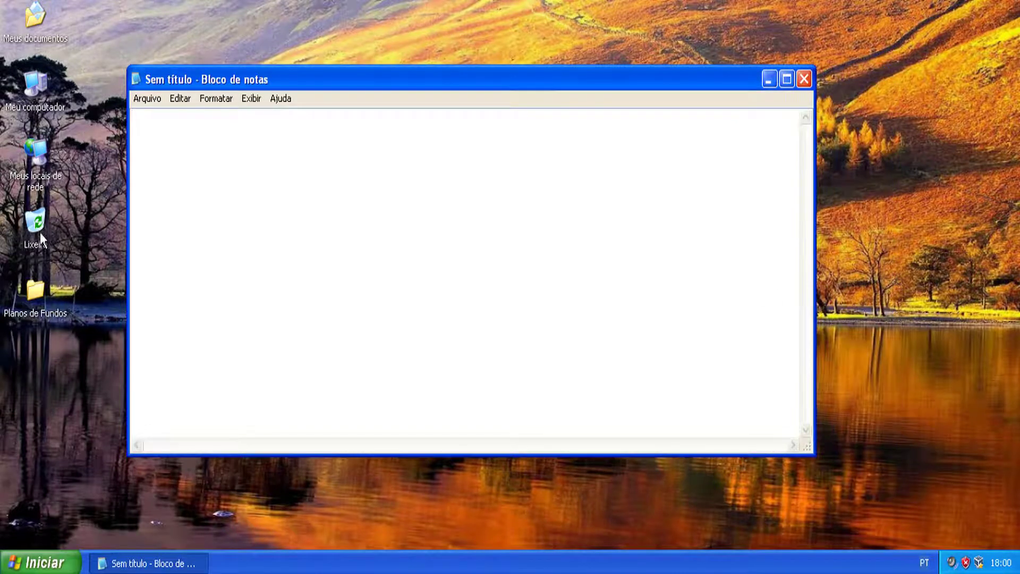
left_click_drag(126, 236, 199, 213)
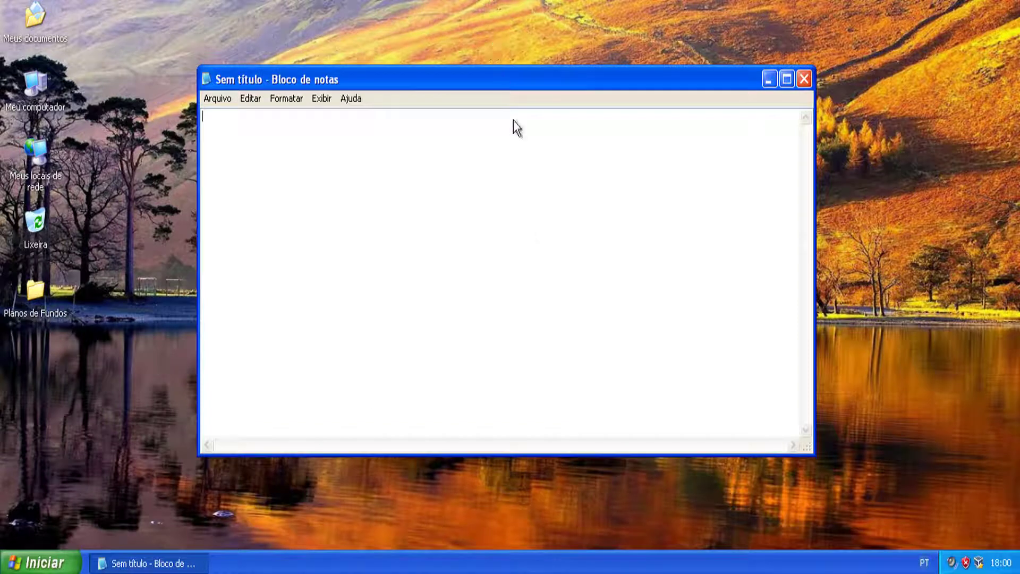
left_click_drag(534, 454, 534, 487)
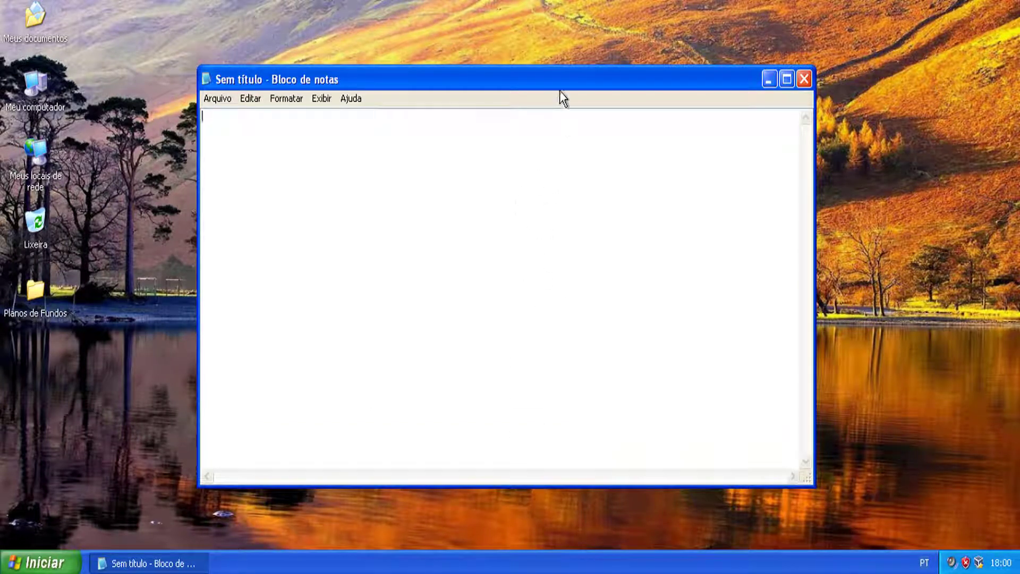
Close the Bloco de notas window and open the Executar dialog
mouse_move(547, 66)
left_mouse_down()
mouse_move(547, 49)
mouse_move(539, 72)
mouse_move(540, 58)
left_mouse_up()
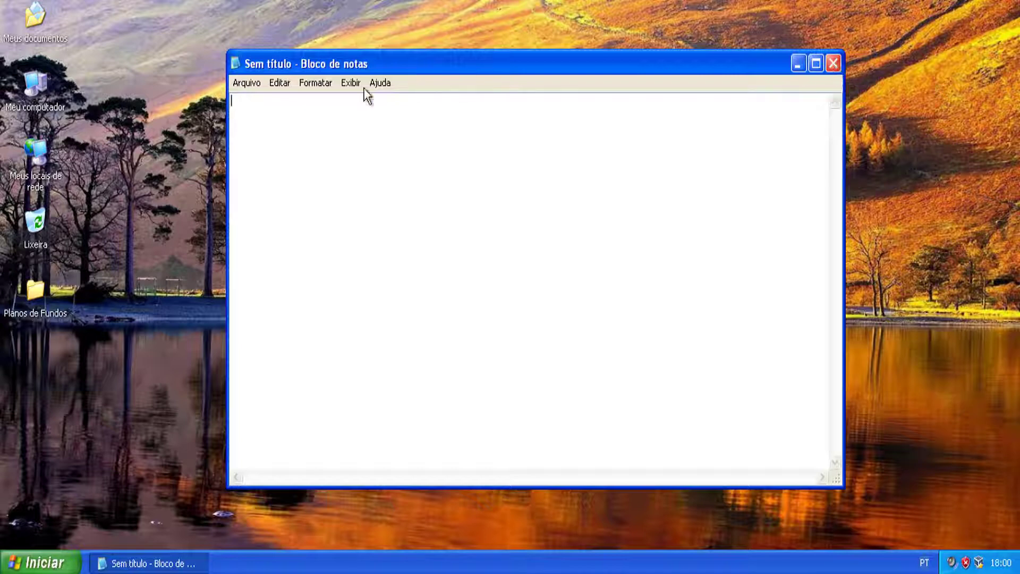
left_click(832, 63)
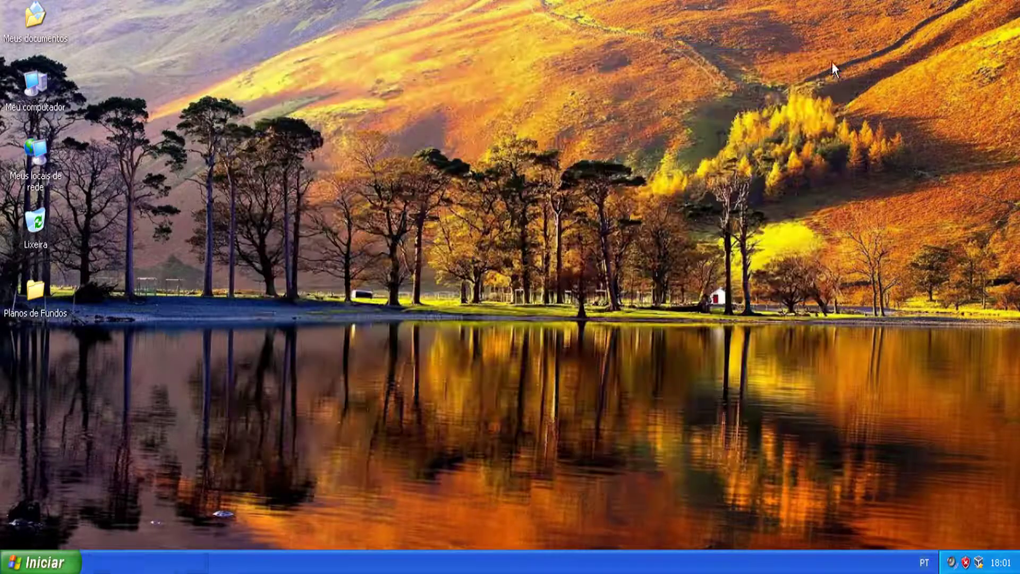
left_click(59, 549)
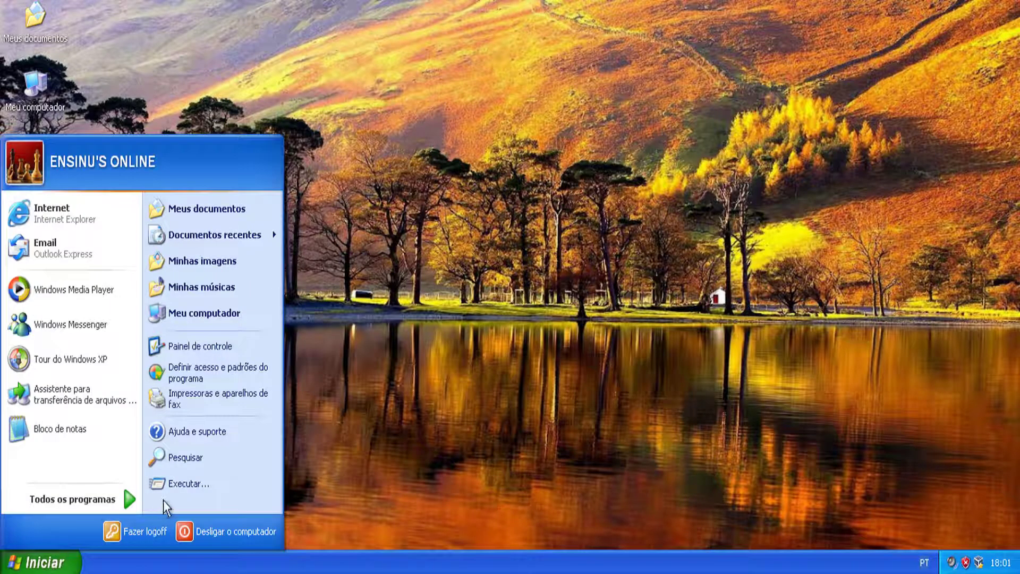
left_click(192, 485)
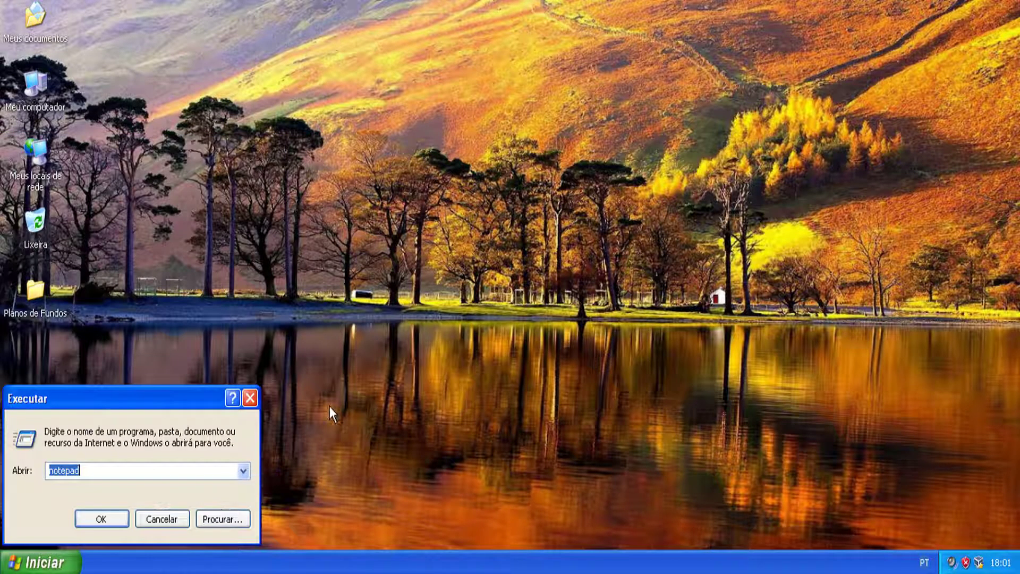
Try to run "calculadora" from the Executar dialog and dismiss the error message
type("calculadora")
key("Return")
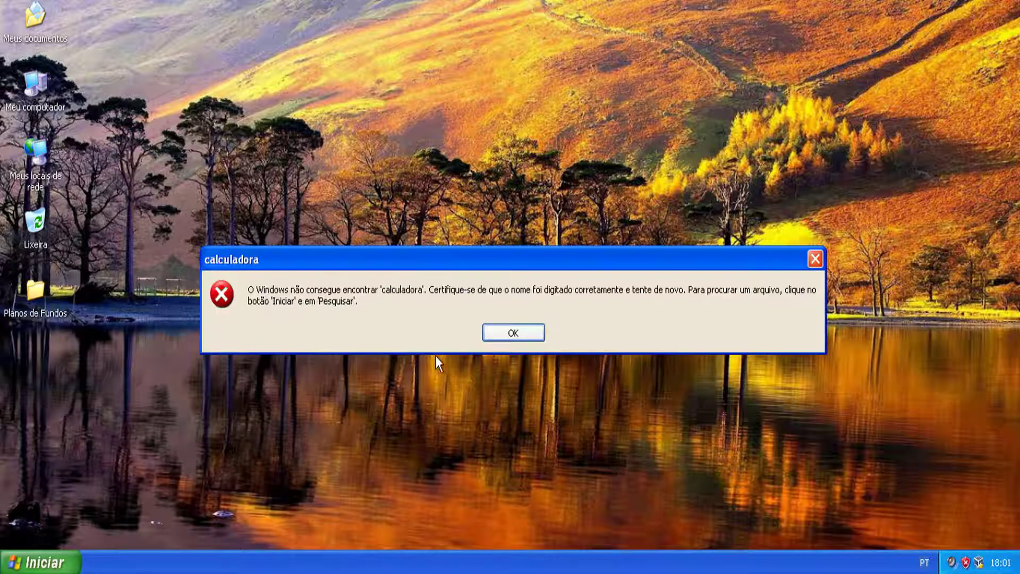
left_click(515, 334)
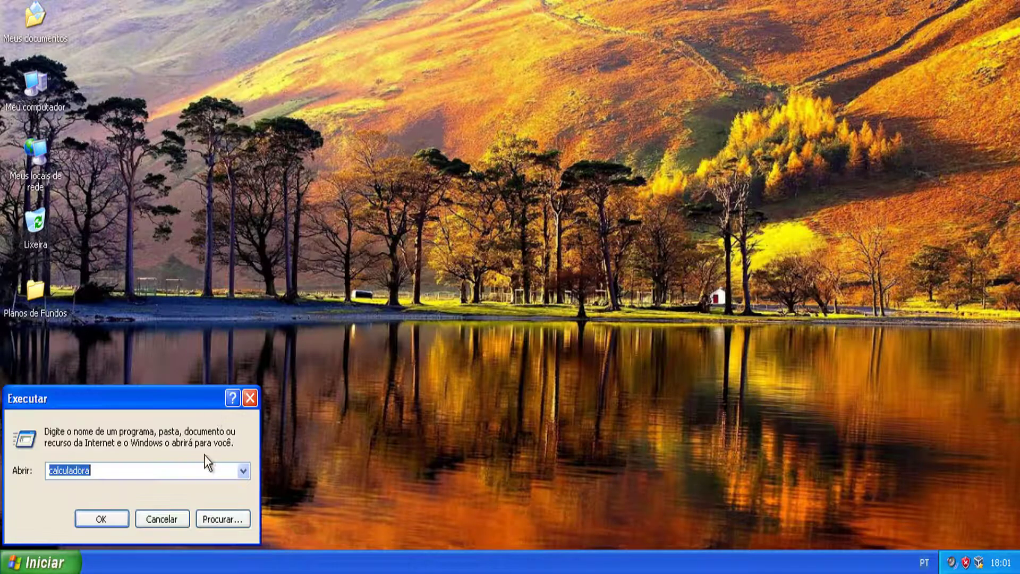
Run calc from the Executar dialog, move the Calculadora window to the upper middle of the desktop and close it
type("calc")
left_click(94, 516)
left_click_drag(166, 124, 558, 122)
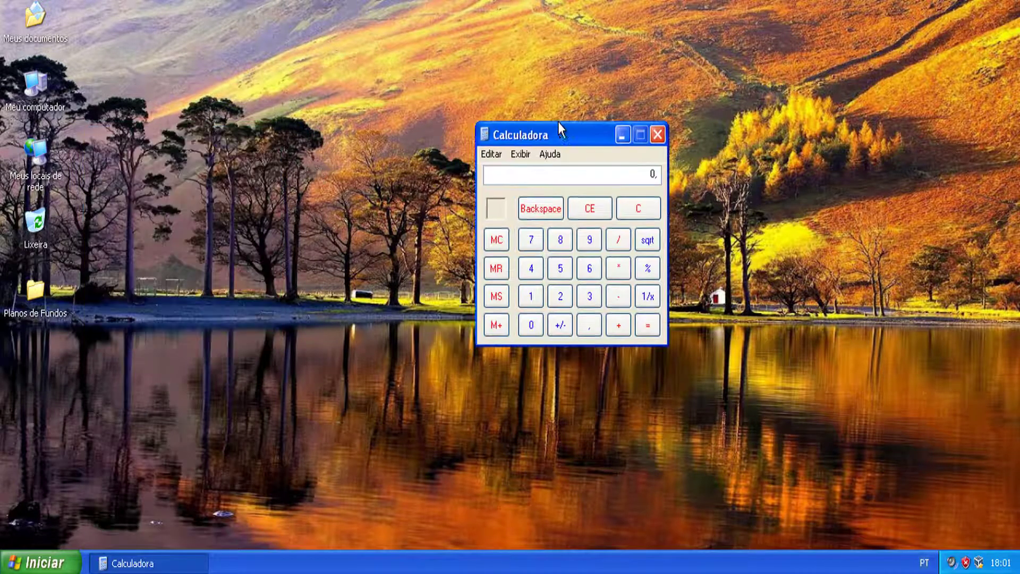
left_click(658, 135)
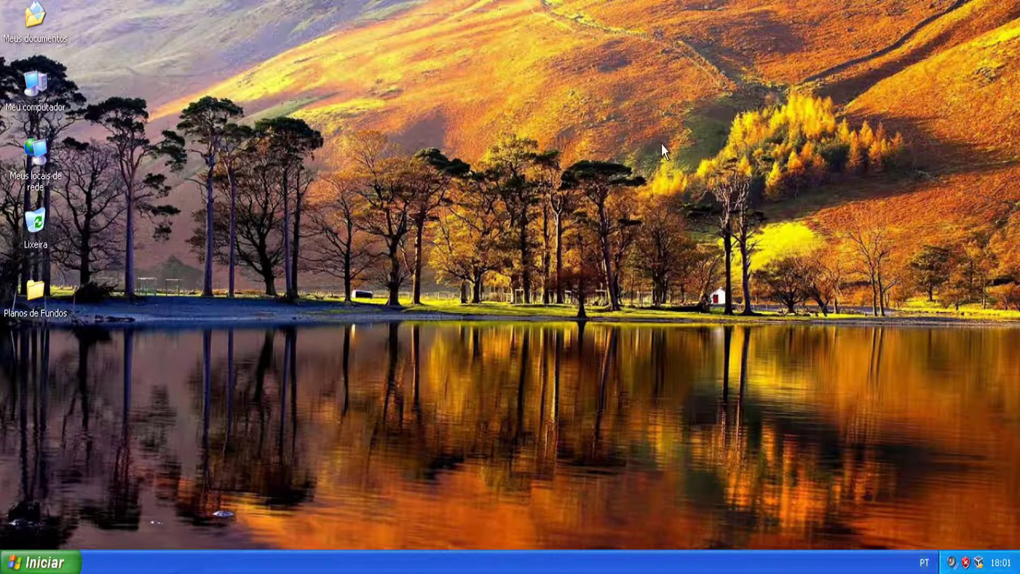
Examine the options in the Fazer logoff do Windows dialog and cancel without logging off
left_click(56, 562)
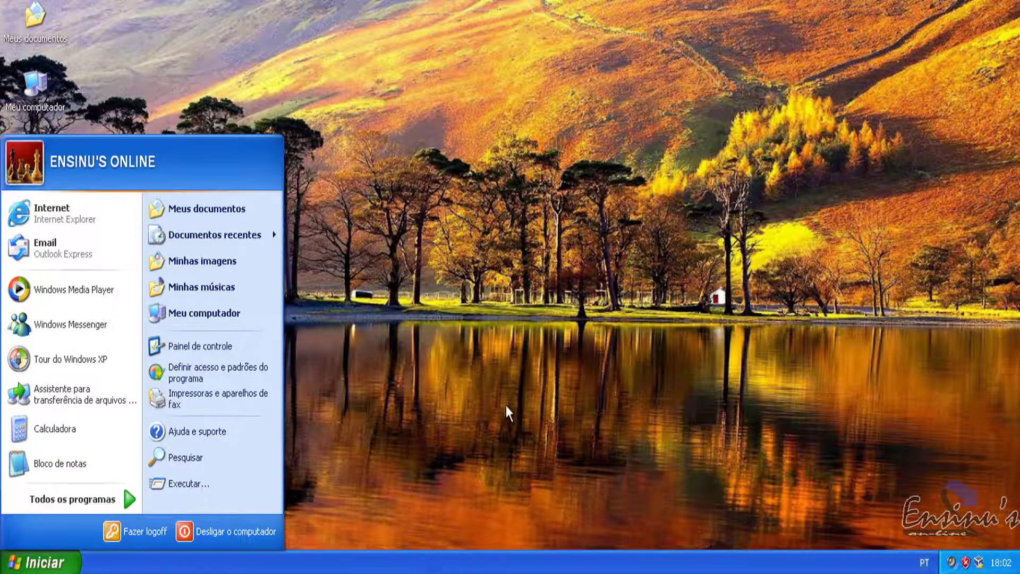
left_click(572, 266)
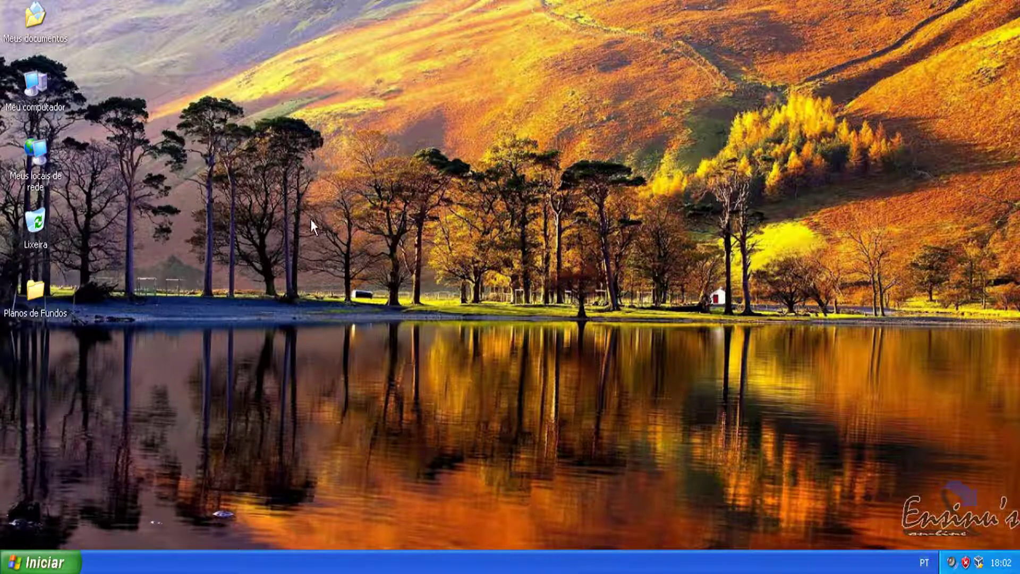
left_click(54, 562)
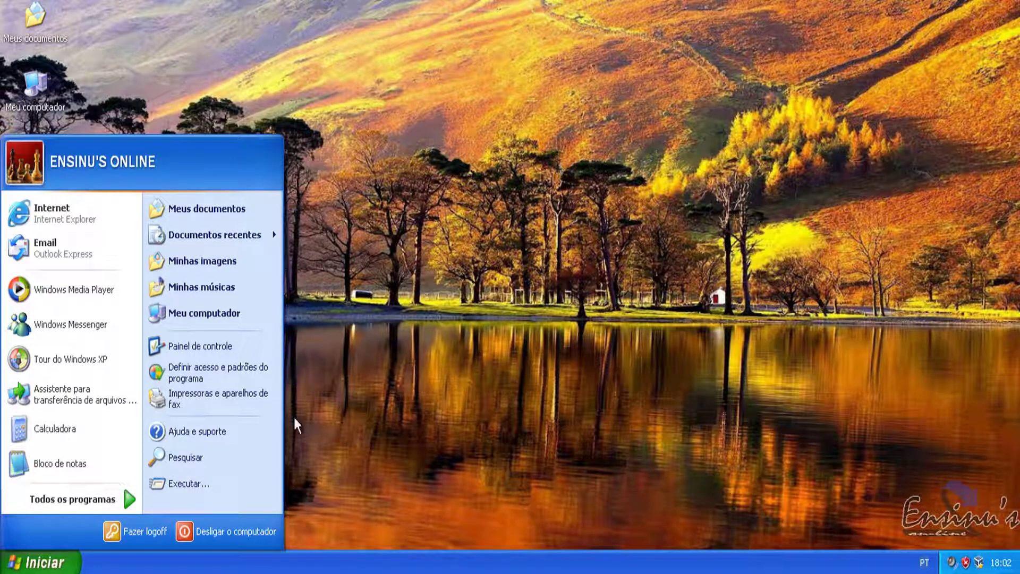
left_click(136, 528)
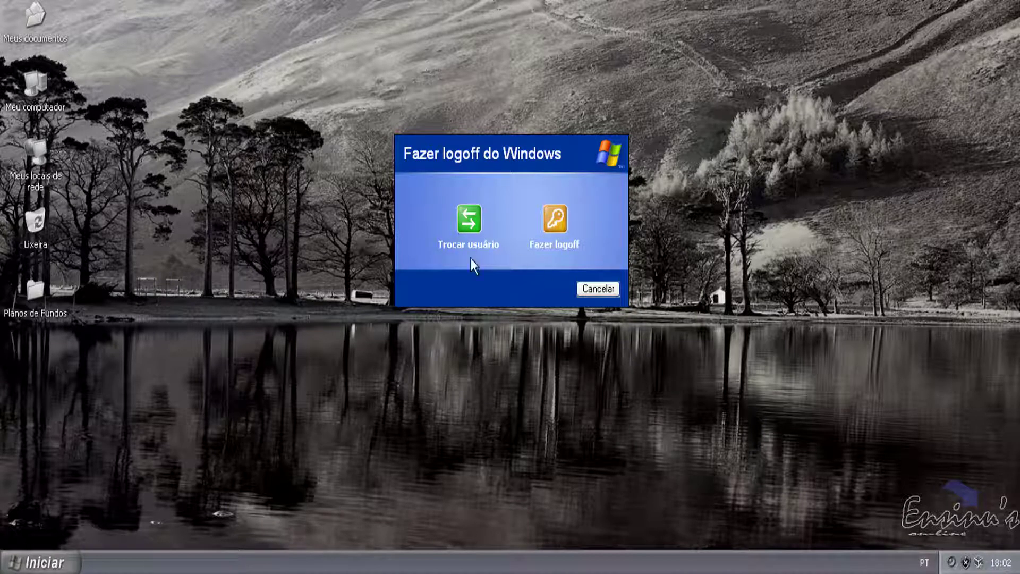
left_click(606, 291)
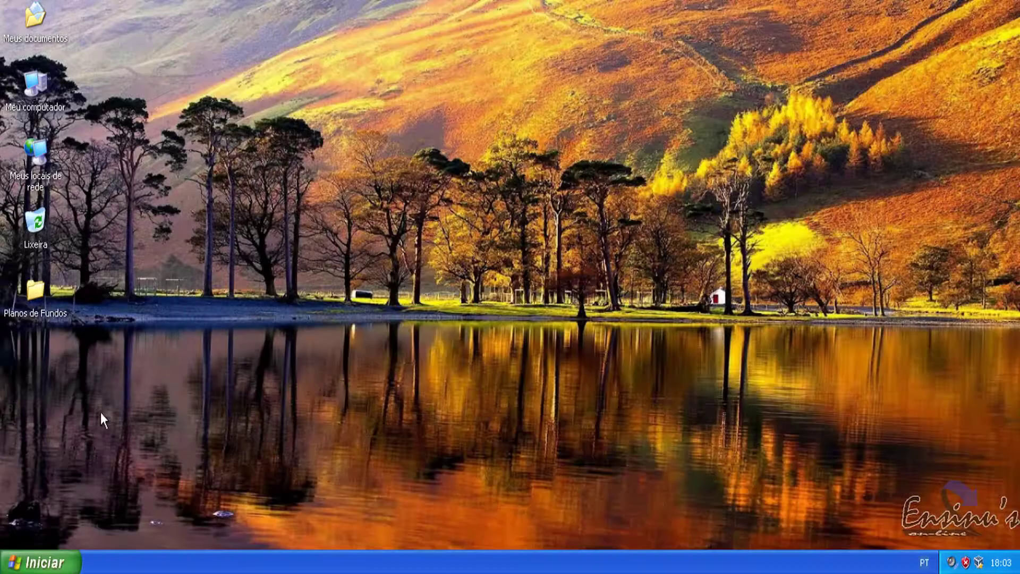
Examine the options in the Desligar o computador dialog and cancel without shutting down
left_click(67, 563)
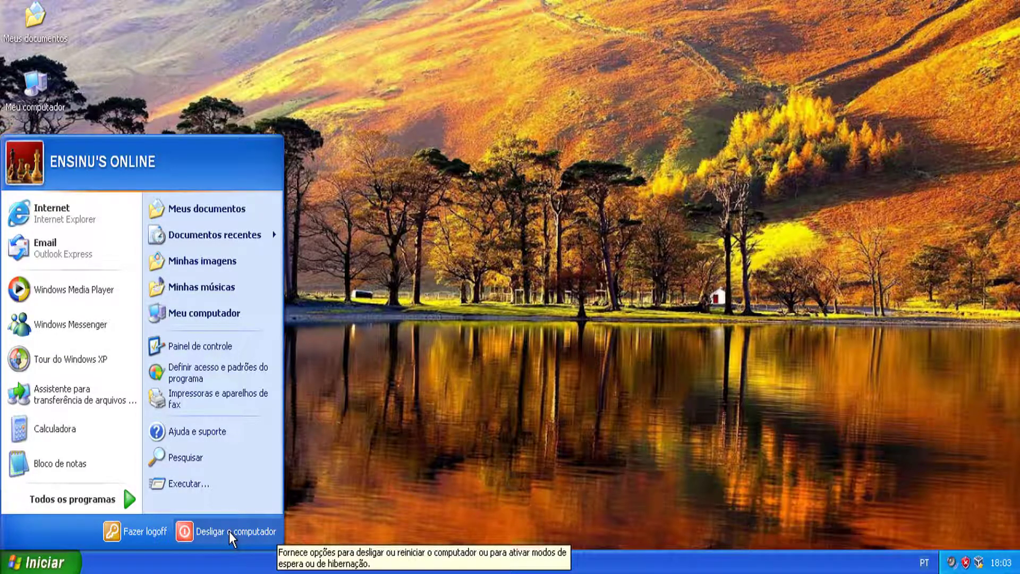
left_click(229, 531)
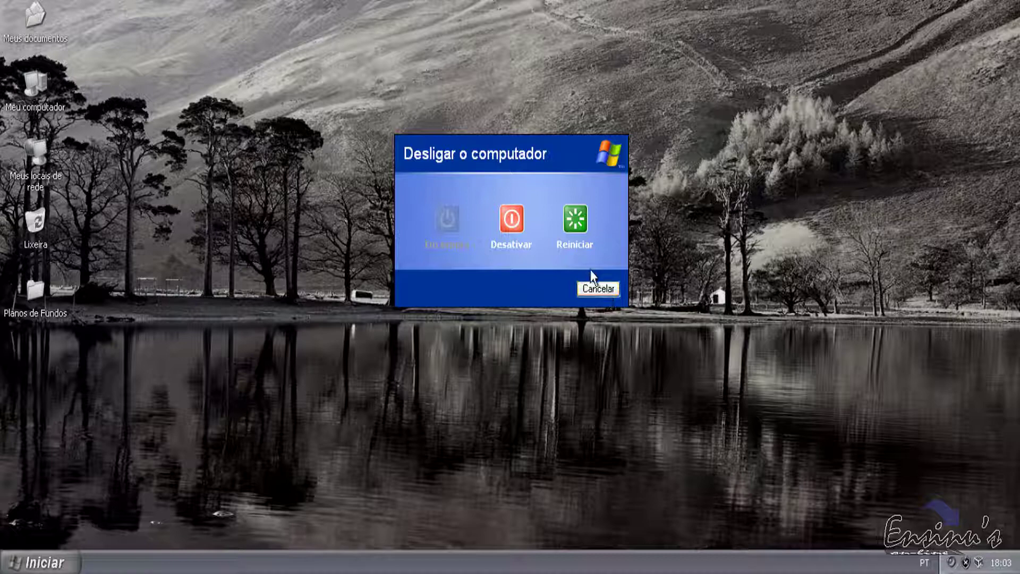
left_click(613, 292)
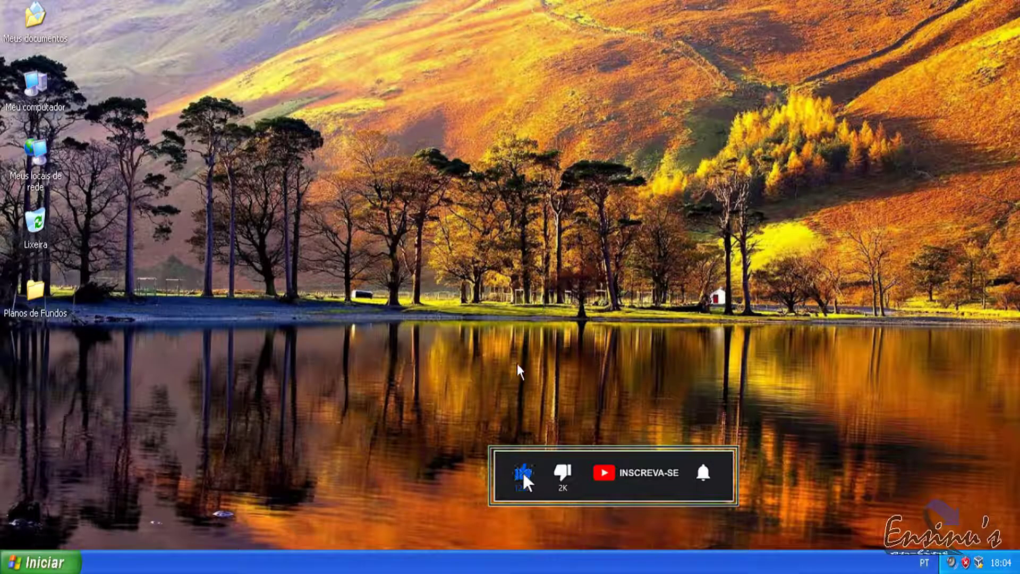
left_click(46, 563)
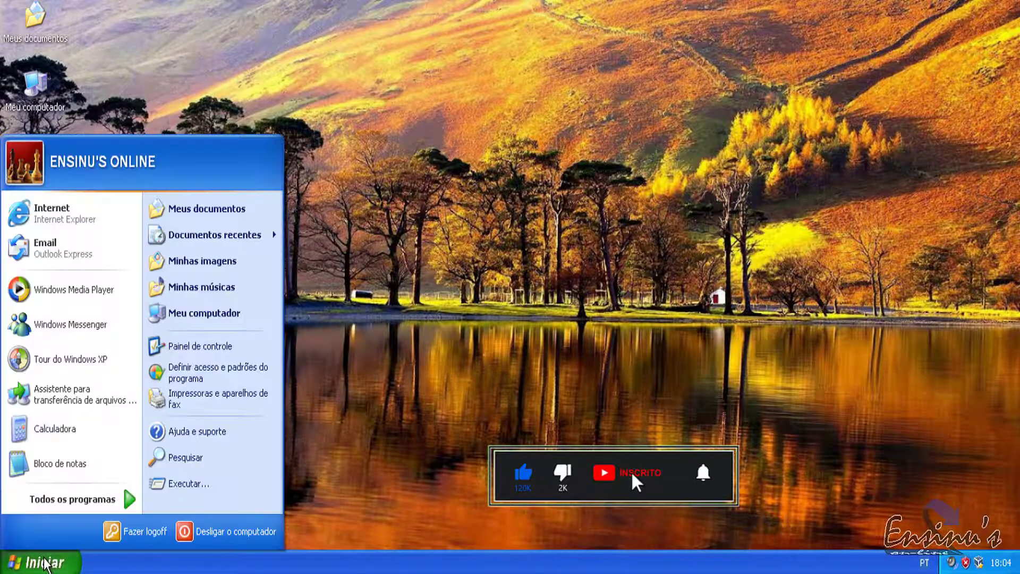
left_click(587, 261)
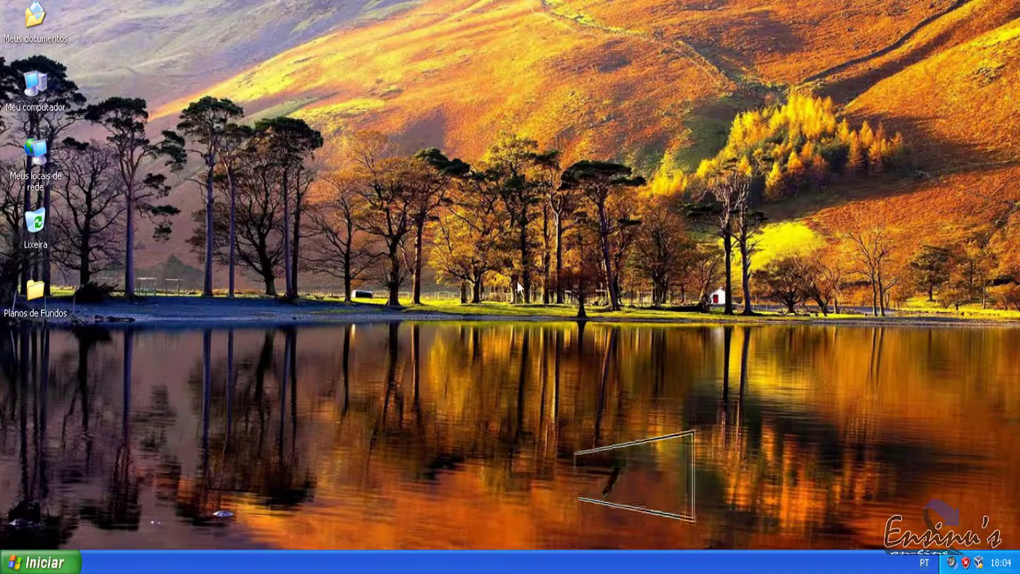